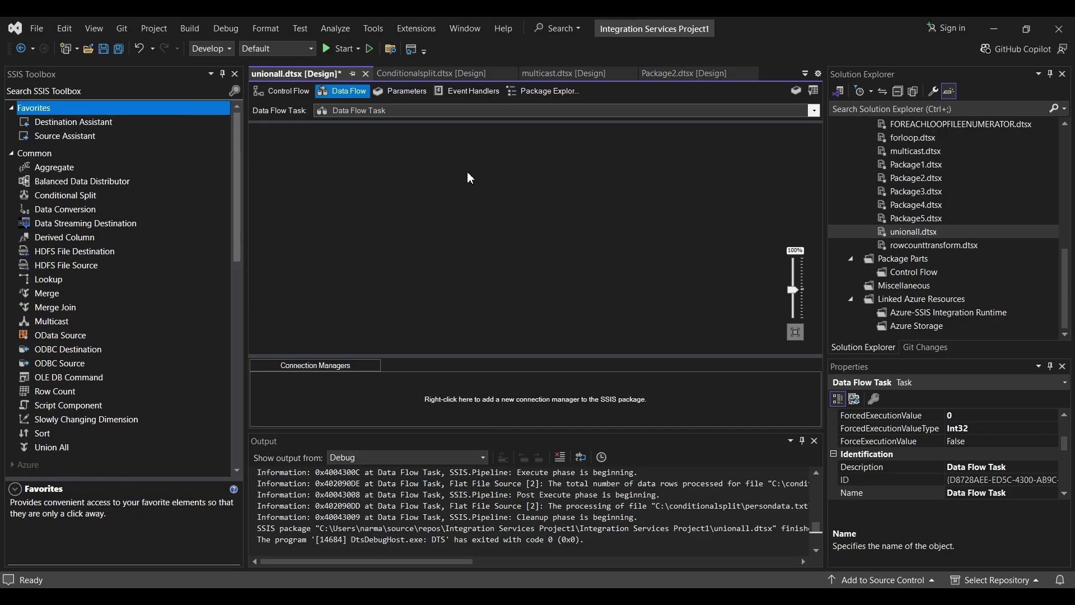
Step: Add a Flat File Source and an OLE DB Source to the data flow and arrange them side by side
{"action": "scroll", "coordinate": [114, 269], "scroll_direction": "down", "scroll_amount": 8}
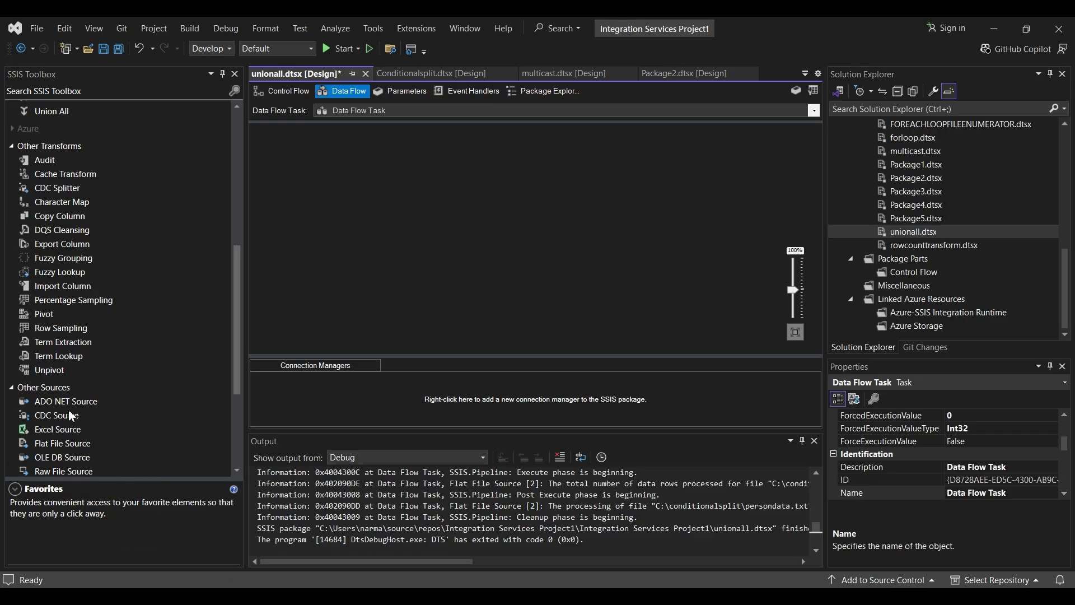
{"action": "scroll", "coordinate": [70, 414], "scroll_direction": "down", "scroll_amount": 4}
{"action": "left_click_drag", "start_coordinate": [56, 276], "coordinate": [449, 170]}
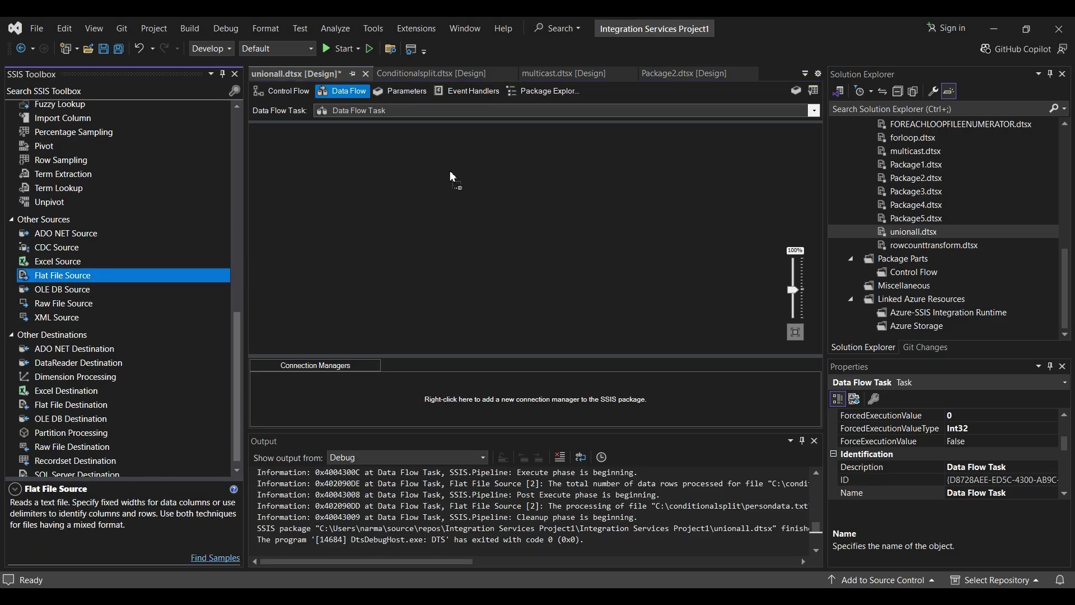
{"action": "left_click_drag", "start_coordinate": [62, 294], "coordinate": [62, 287]}
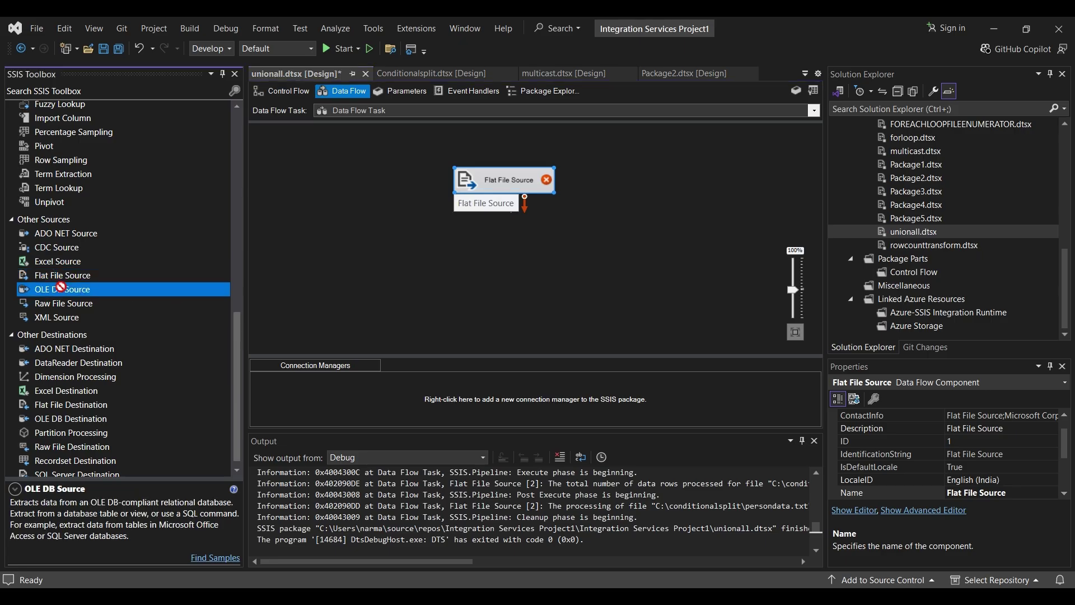
{"action": "left_click_drag", "start_coordinate": [594, 170], "coordinate": [594, 171]}
{"action": "left_click_drag", "start_coordinate": [503, 176], "coordinate": [449, 180]}
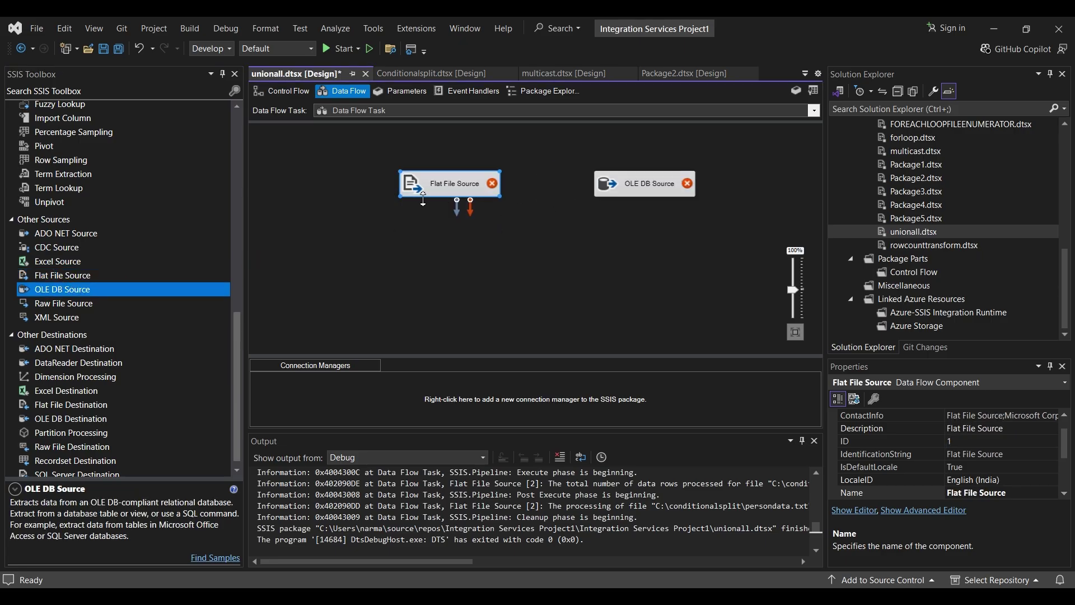
{"action": "left_click_drag", "start_coordinate": [633, 188], "coordinate": [576, 190]}
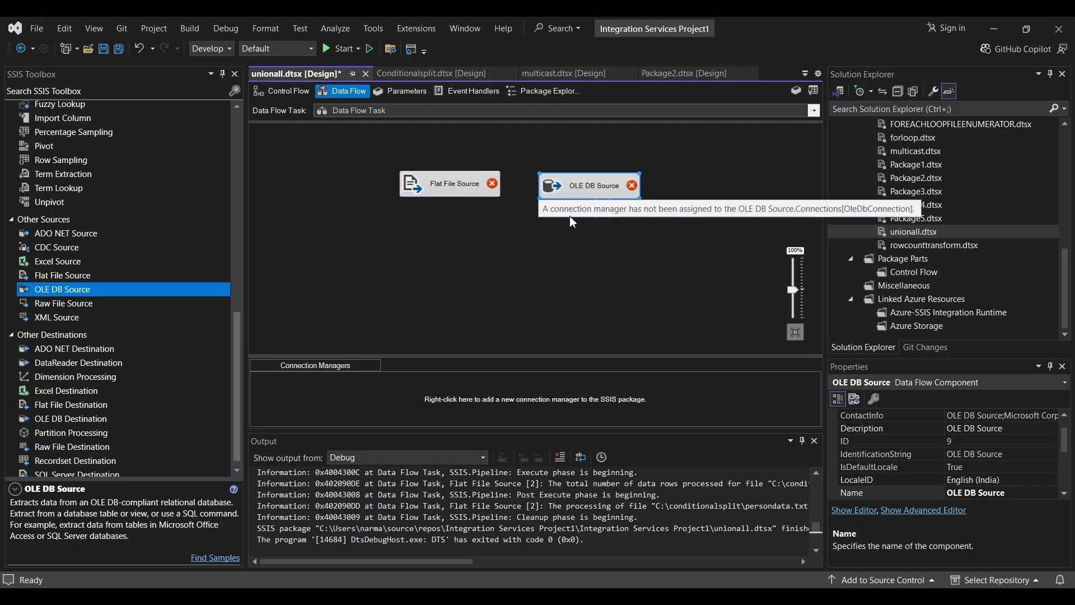
Step: Create a new flat file connection manager for the Flat File Source using persondata.txt from the conditionalsplit folder
{"action": "left_click", "coordinate": [442, 180]}
{"action": "double_click", "coordinate": [460, 185]}
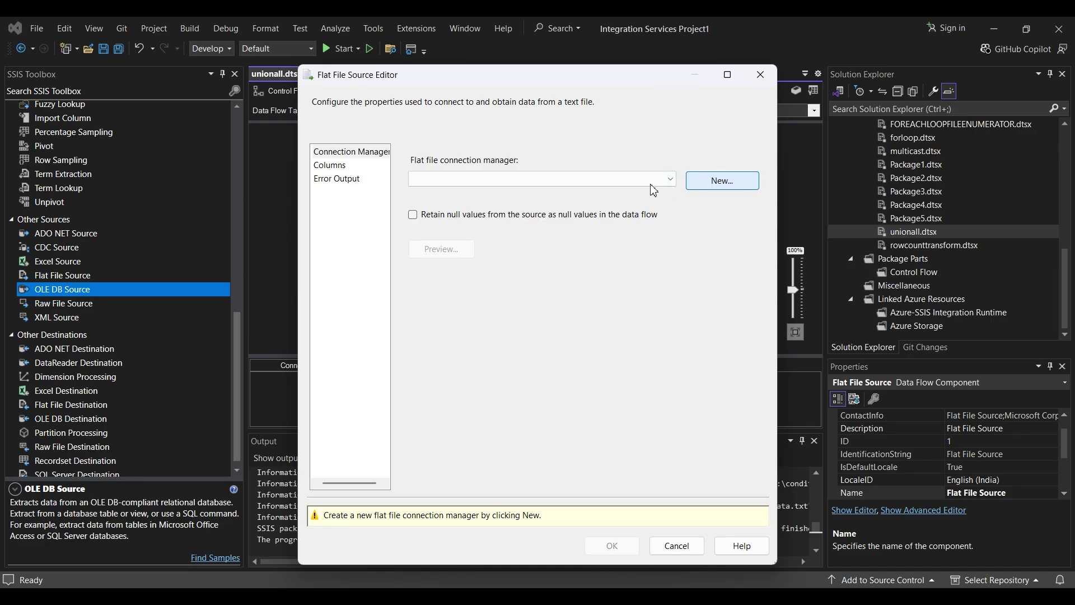
{"action": "left_click", "coordinate": [693, 180]}
{"action": "left_click", "coordinate": [683, 237]}
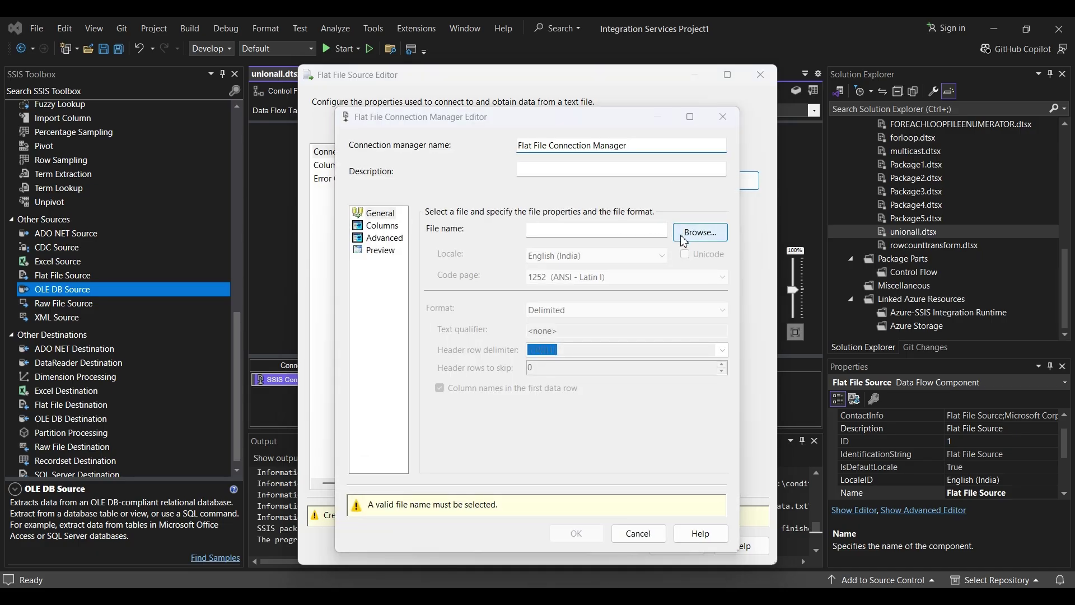
{"action": "left_click", "coordinate": [470, 240]}
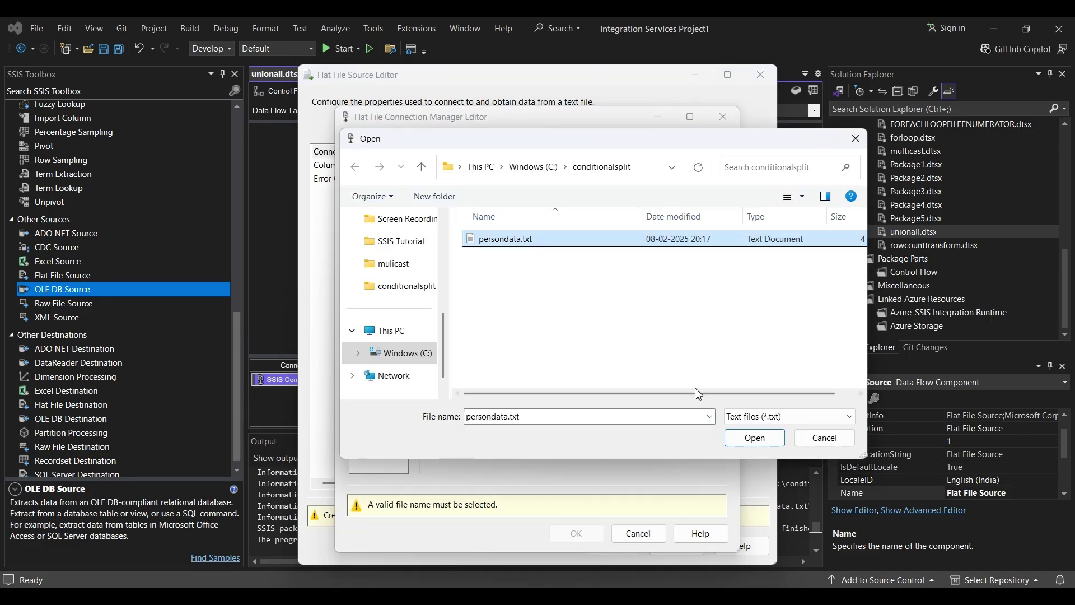
{"action": "left_click", "coordinate": [736, 440]}
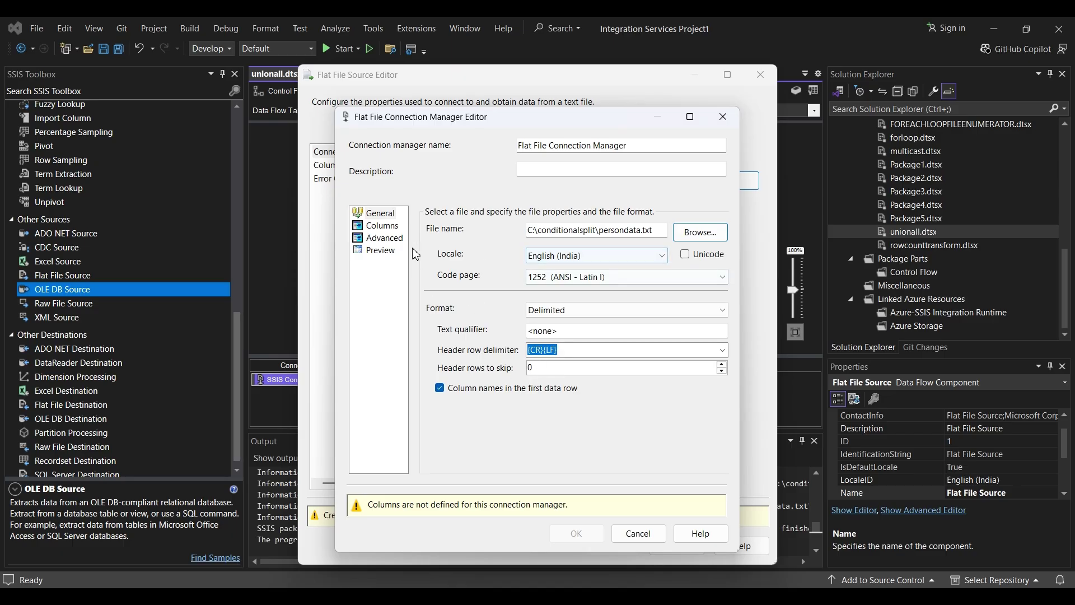
Step: Review the delimiters and column properties of the flat file connection, then accept the connection manager and the source configuration
{"action": "left_click", "coordinate": [375, 225]}
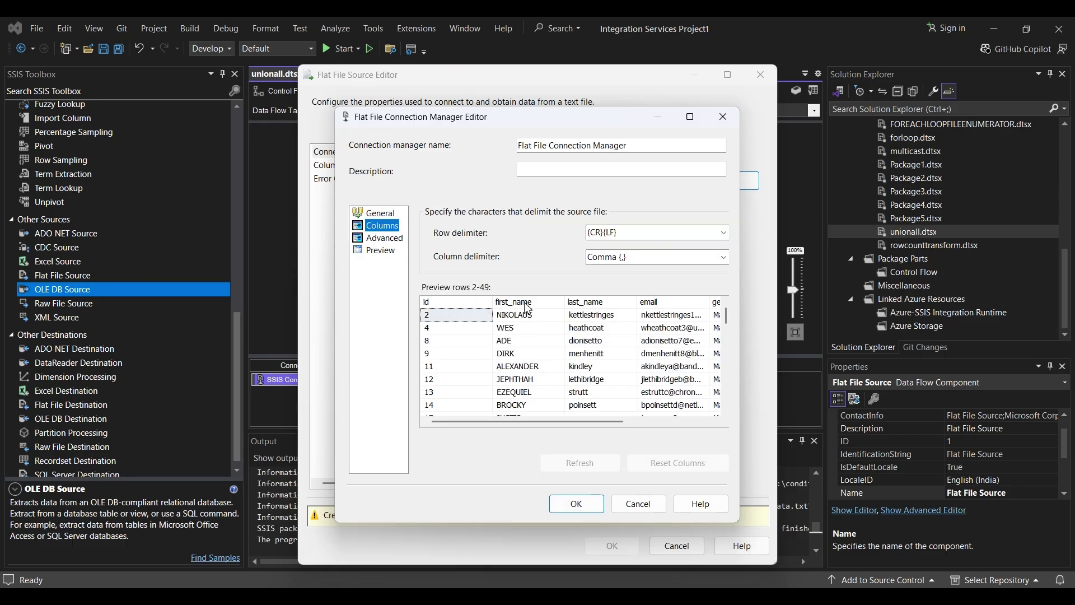
{"action": "left_click", "coordinate": [385, 238]}
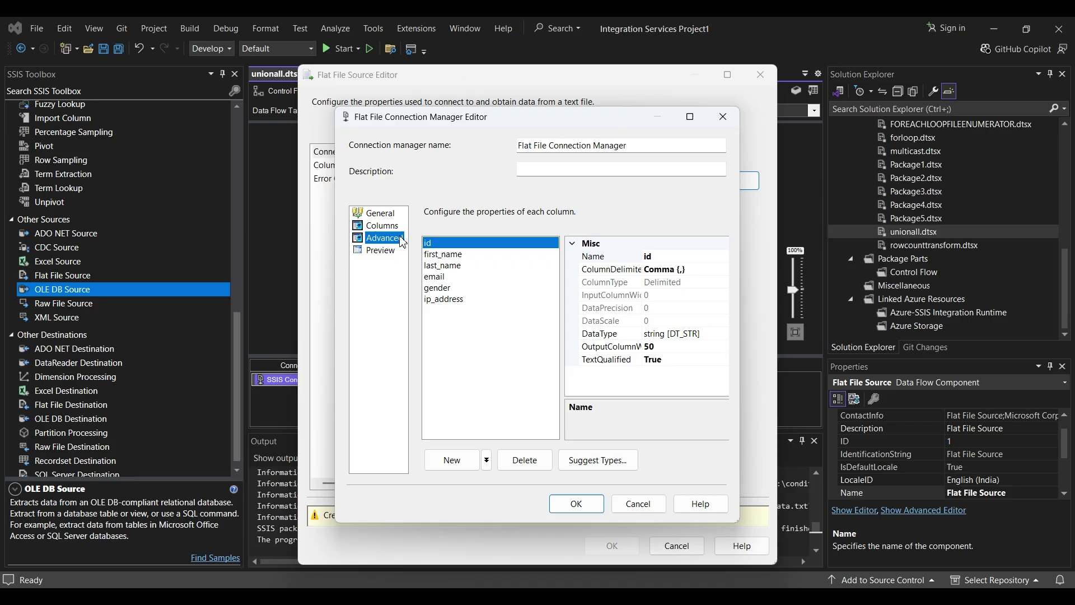
{"action": "left_click", "coordinate": [576, 503]}
{"action": "left_click", "coordinate": [602, 515]}
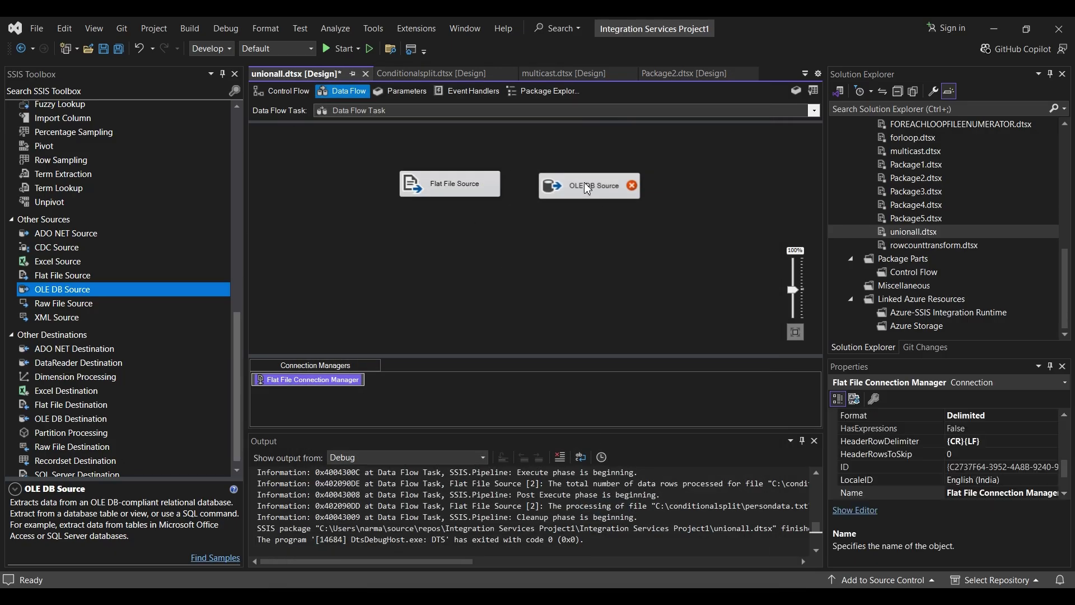
Step: Assign the OLE DB Source a new connection manager based on the existing data connection to the HCM database
{"action": "double_click", "coordinate": [585, 183]}
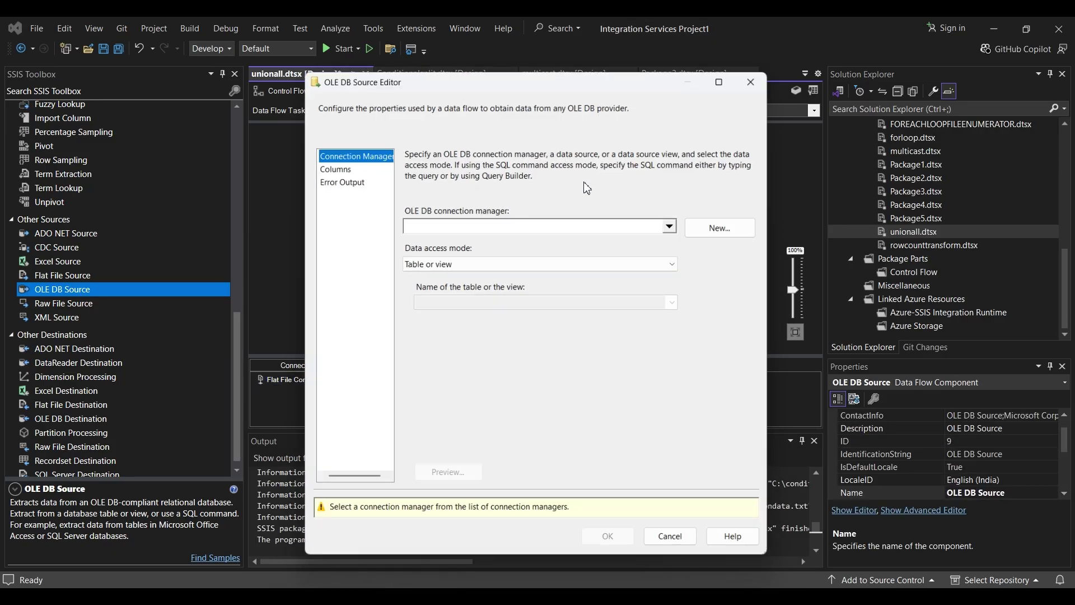
{"action": "left_click", "coordinate": [677, 224]}
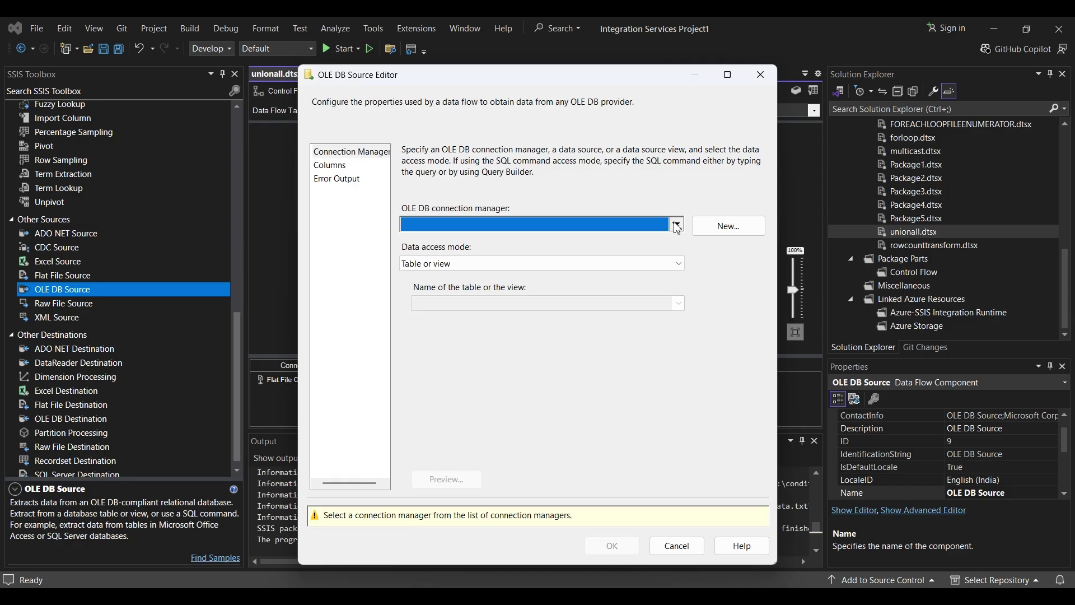
{"action": "left_click", "coordinate": [656, 365]}
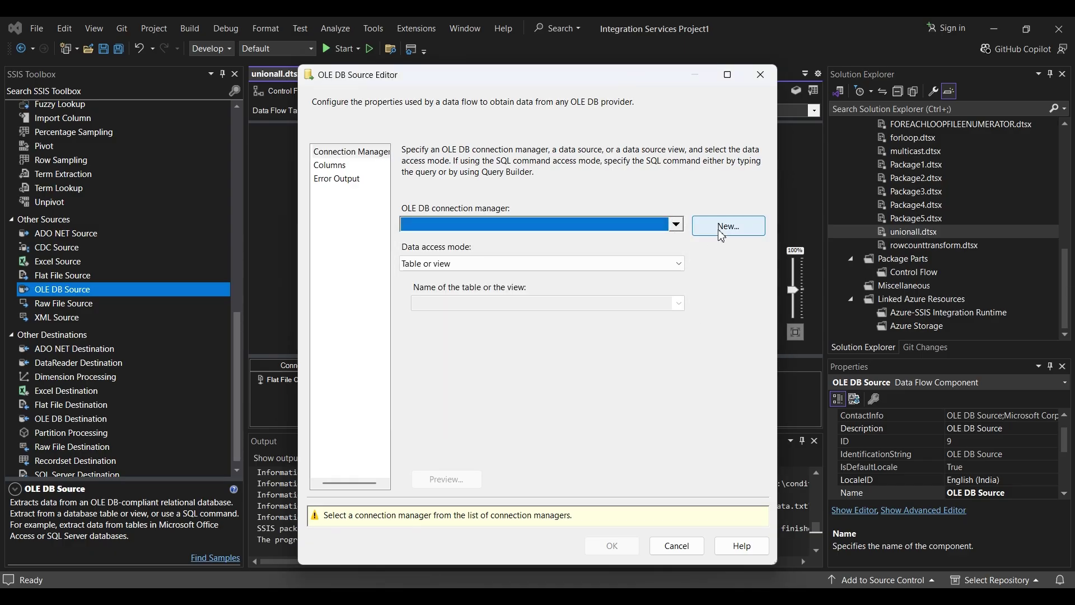
{"action": "left_click", "coordinate": [723, 227]}
{"action": "left_click", "coordinate": [404, 251]}
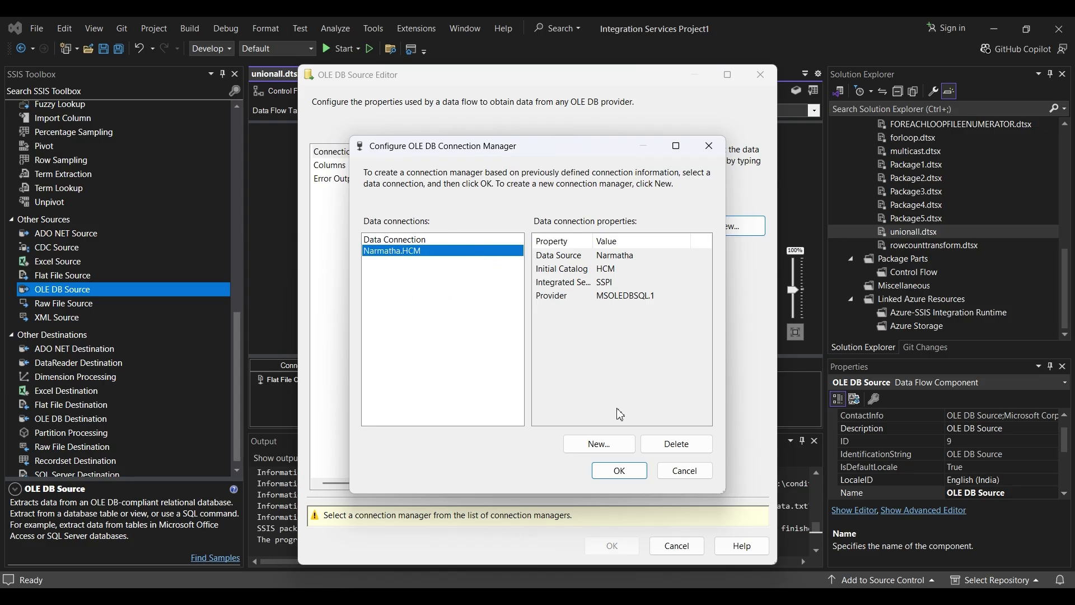
{"action": "left_click", "coordinate": [618, 470]}
Step: Choose the table [dbo].[Persondump] for the OLE DB Source, check its columns and accept the configuration
{"action": "left_click", "coordinate": [479, 305]}
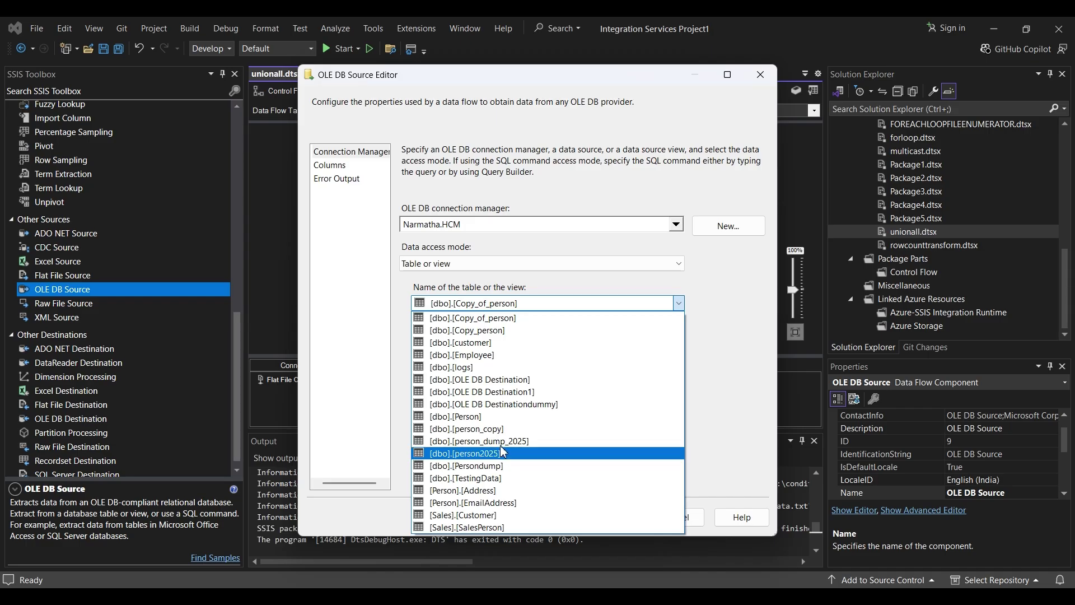
{"action": "left_click", "coordinate": [495, 467]}
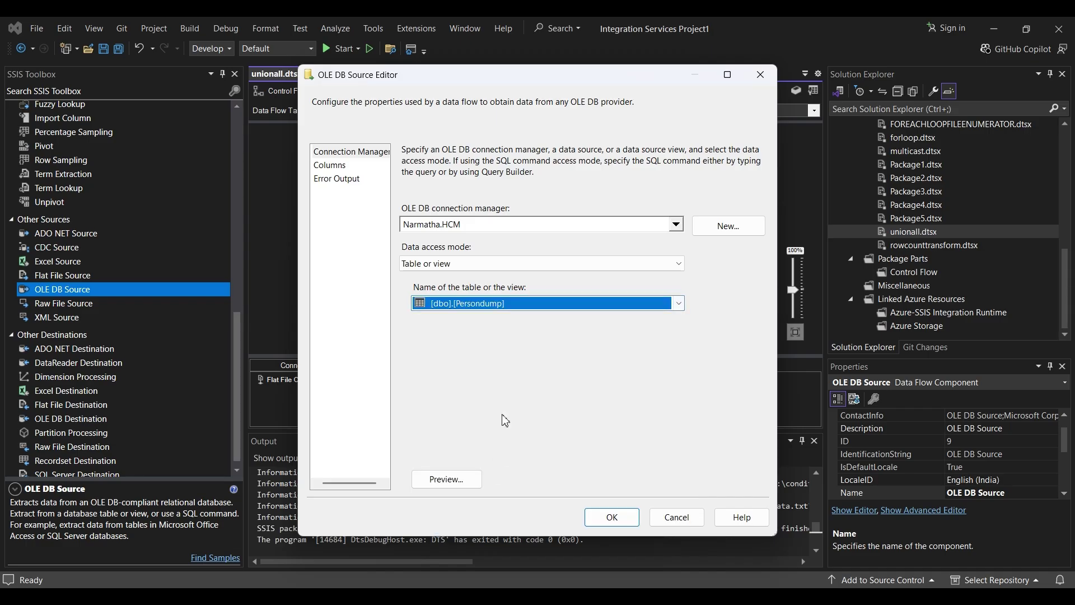
{"action": "left_click", "coordinate": [330, 166]}
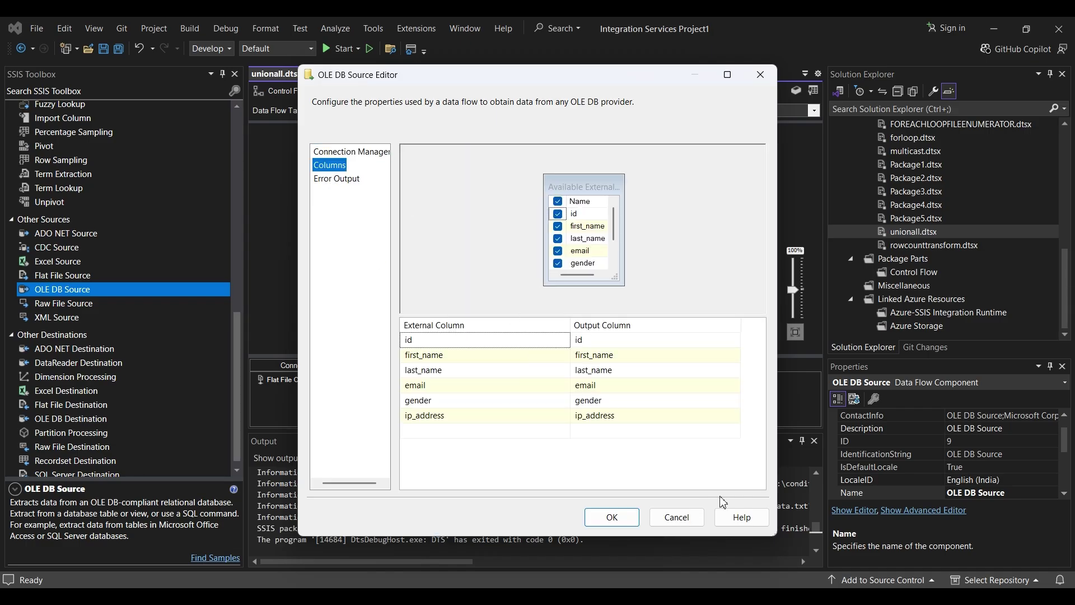
{"action": "left_click", "coordinate": [612, 516]}
Step: Examine the Flat File Source's column mapping and preview its sample data across to the gender and ip_address columns
{"action": "double_click", "coordinate": [447, 183]}
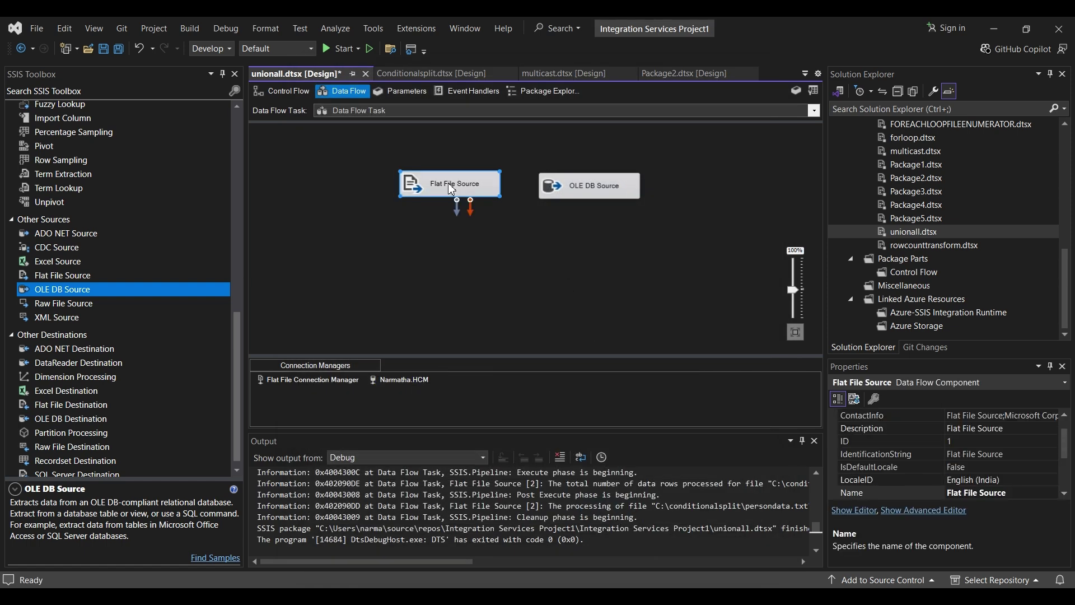
{"action": "left_click", "coordinate": [331, 165]}
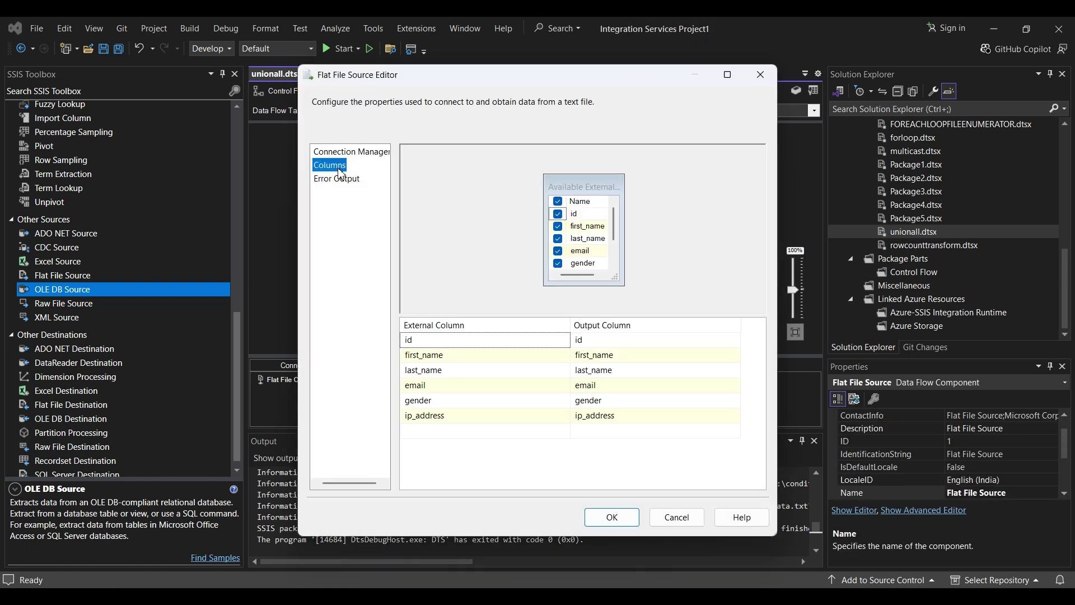
{"action": "left_click", "coordinate": [361, 150]}
{"action": "left_click", "coordinate": [468, 251]}
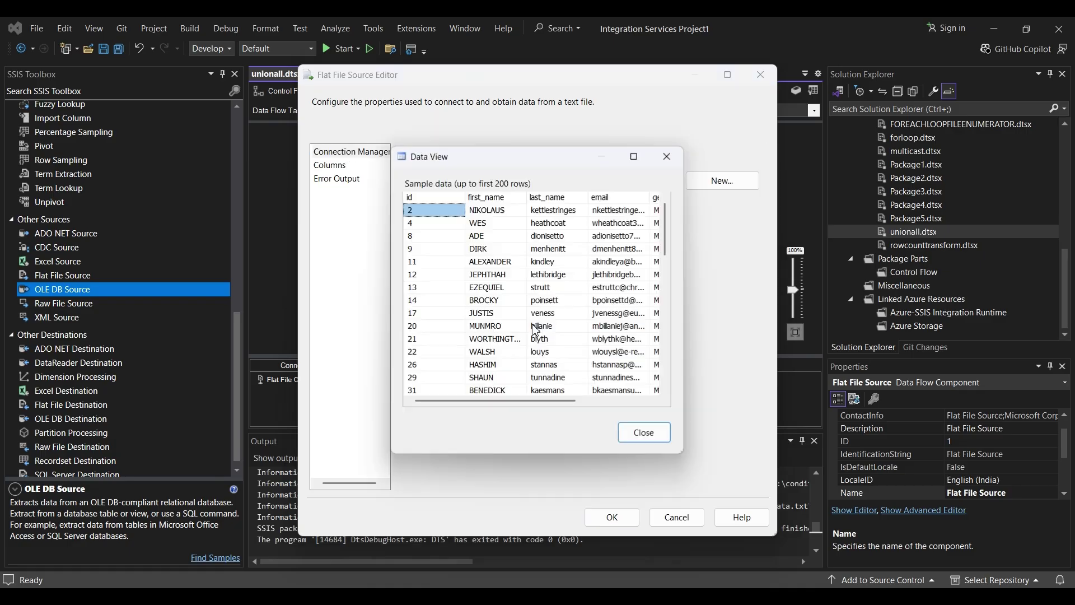
{"action": "left_click_drag", "start_coordinate": [526, 401], "coordinate": [587, 379]}
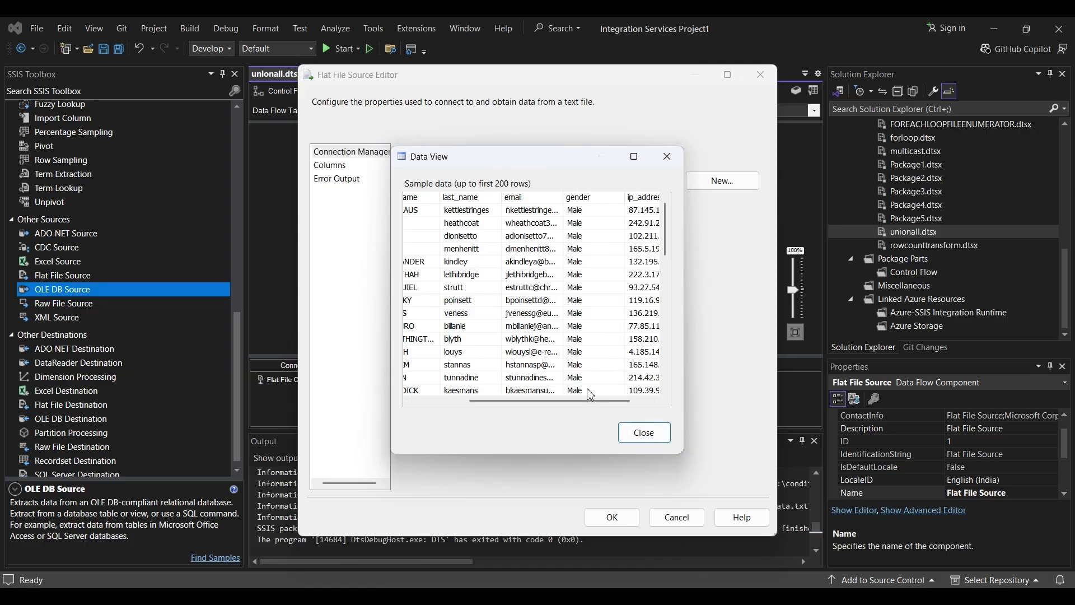
{"action": "left_click", "coordinate": [645, 433]}
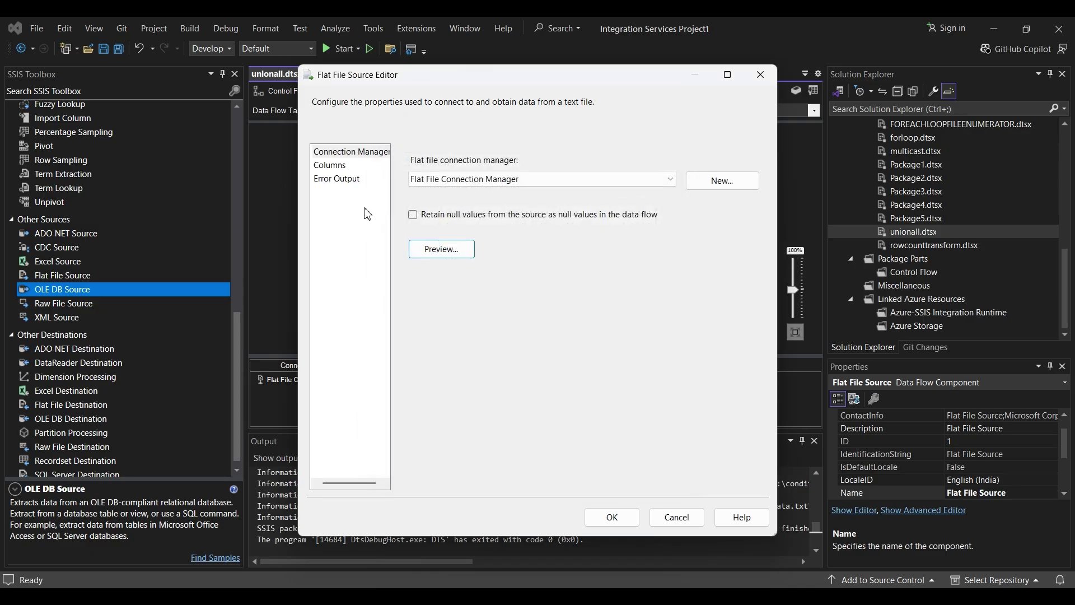
{"action": "left_click", "coordinate": [344, 168]}
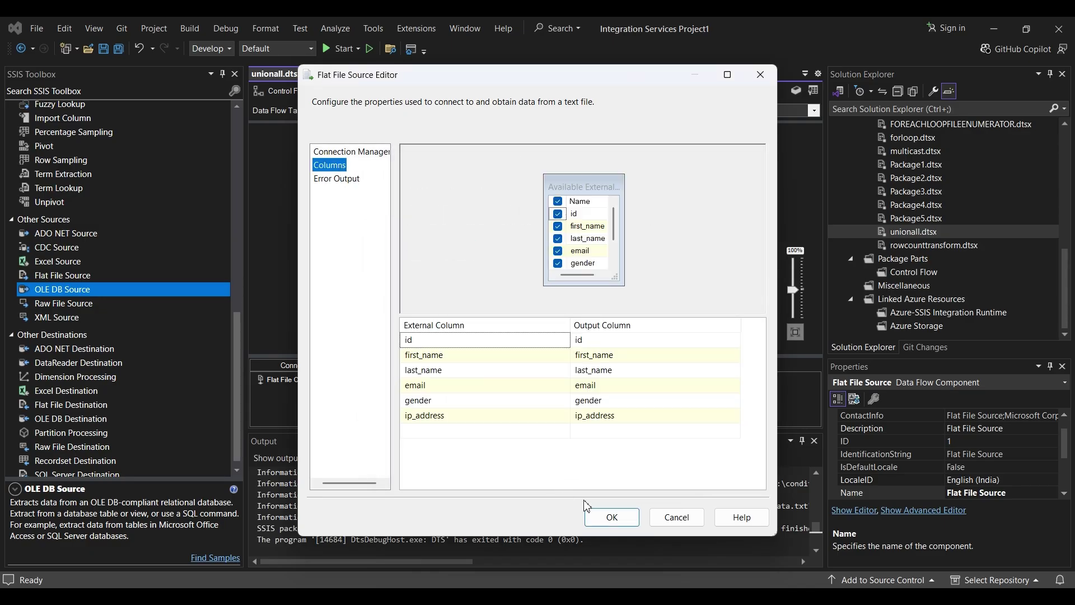
{"action": "left_click", "coordinate": [609, 520]}
Step: Examine the OLE DB Source's column mapping and preview the Persondump rows down to the end
{"action": "left_click", "coordinate": [586, 187]}
{"action": "double_click", "coordinate": [586, 185]}
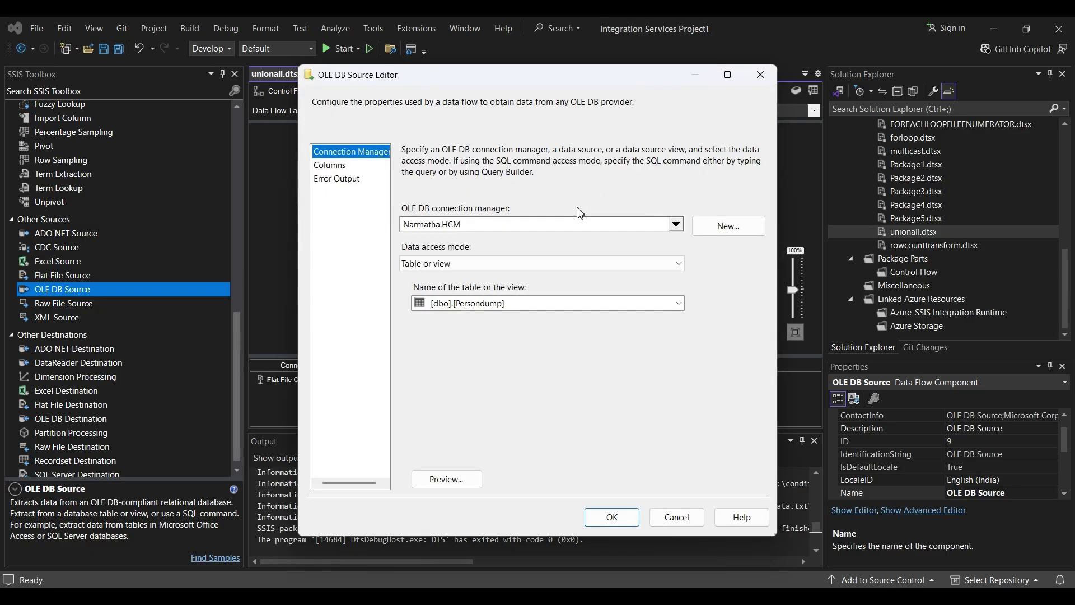
{"action": "left_click", "coordinate": [330, 167]}
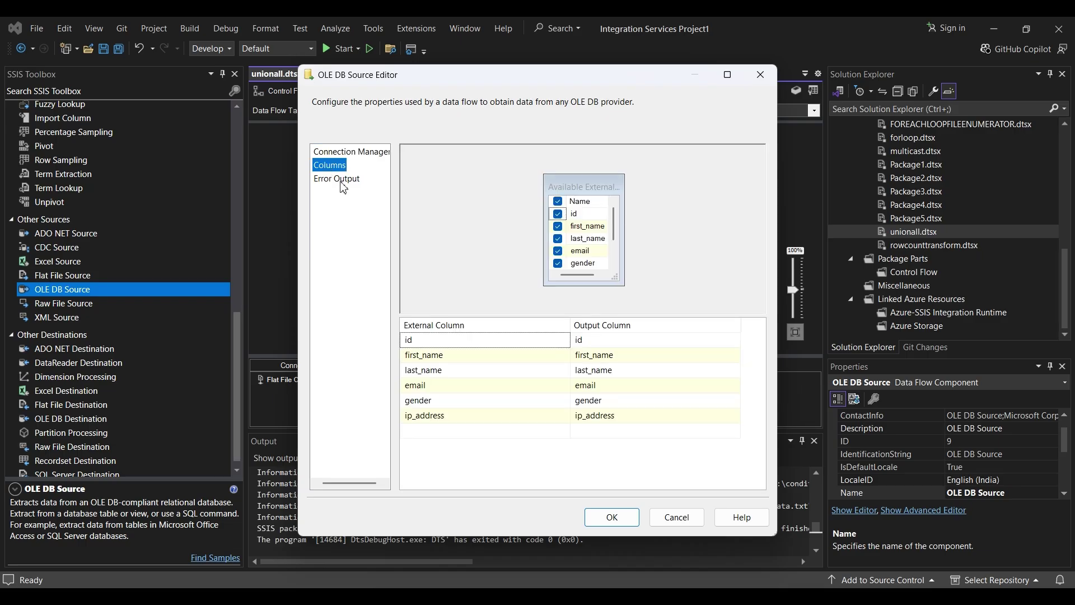
{"action": "left_click", "coordinate": [336, 154]}
{"action": "left_click", "coordinate": [335, 166]}
{"action": "left_click", "coordinate": [349, 154]}
{"action": "left_click", "coordinate": [444, 479]}
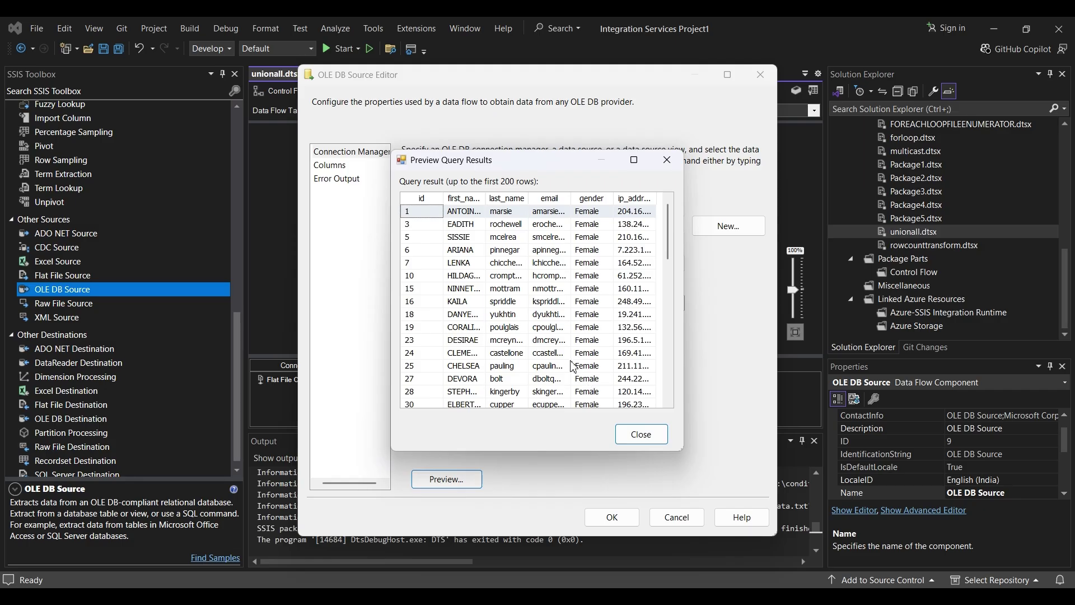
{"action": "scroll", "coordinate": [622, 268], "scroll_direction": "down", "scroll_amount": 6}
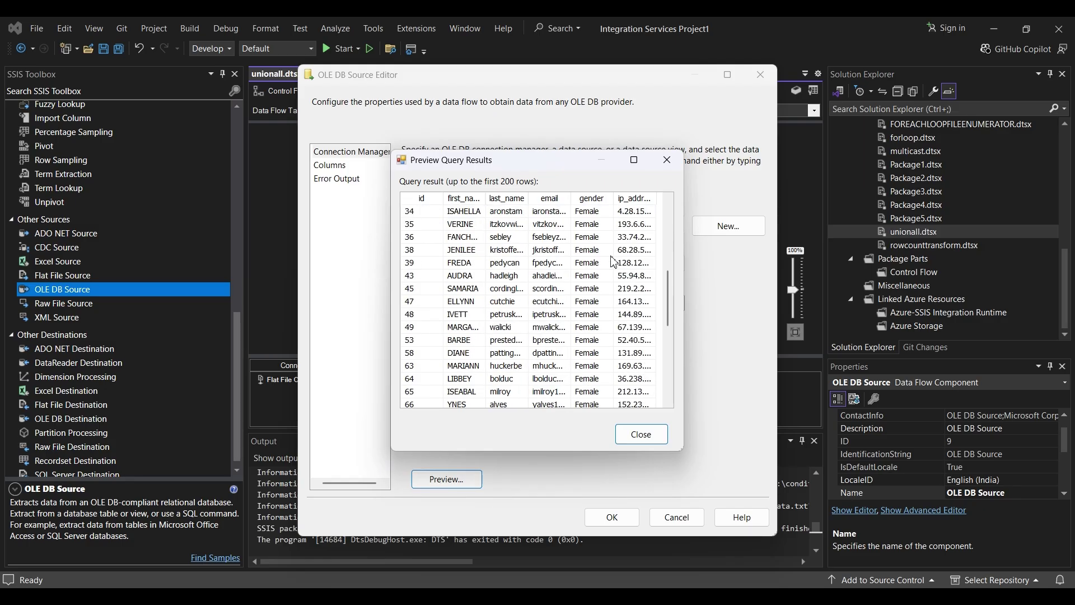
{"action": "scroll", "coordinate": [592, 323], "scroll_direction": "down", "scroll_amount": 6}
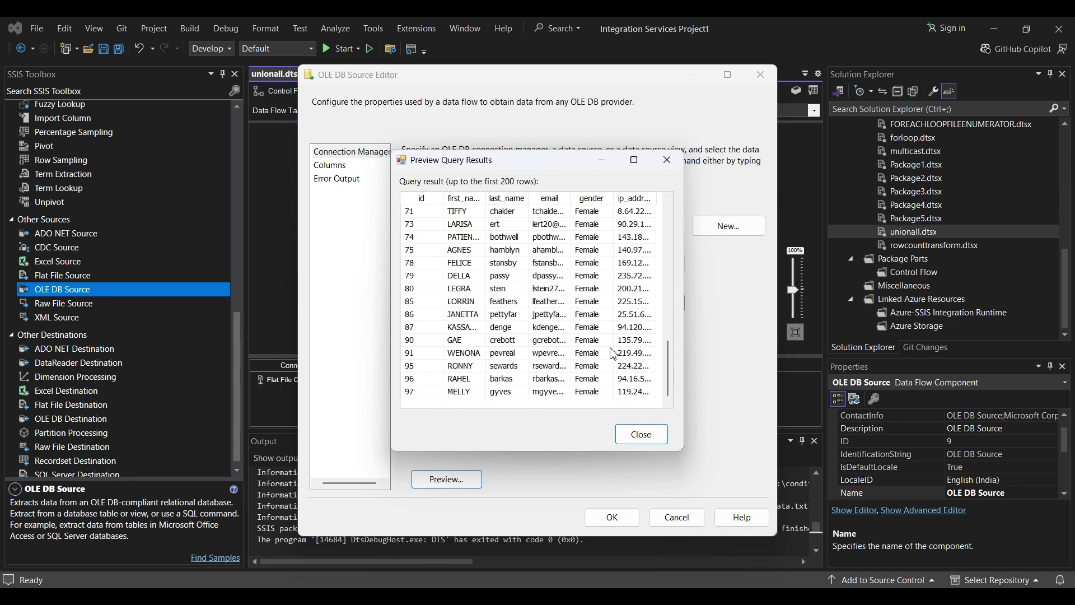
{"action": "left_click", "coordinate": [641, 435]}
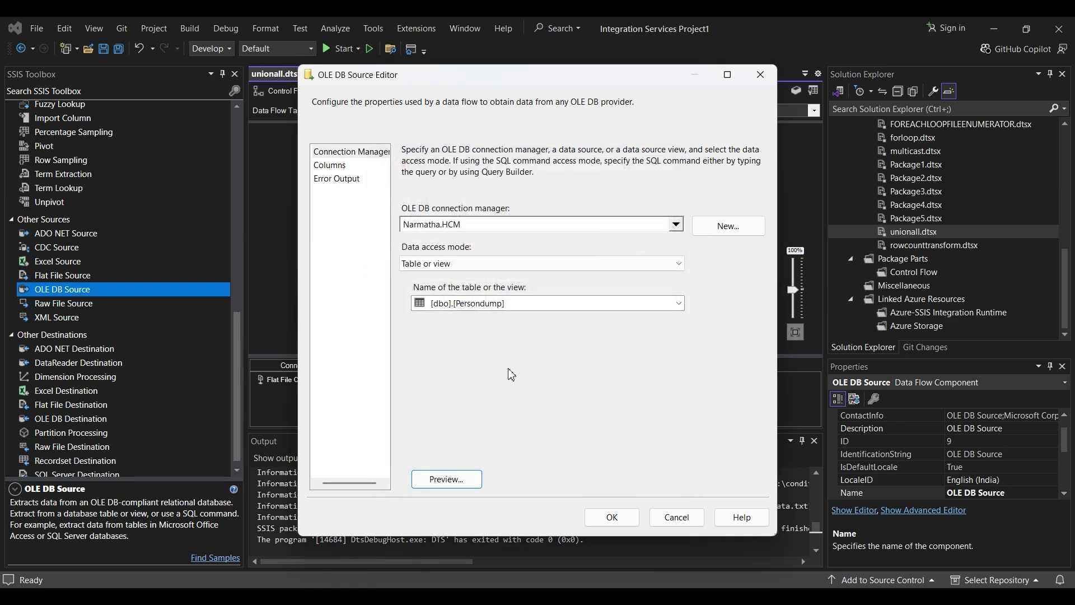
{"action": "left_click", "coordinate": [612, 516]}
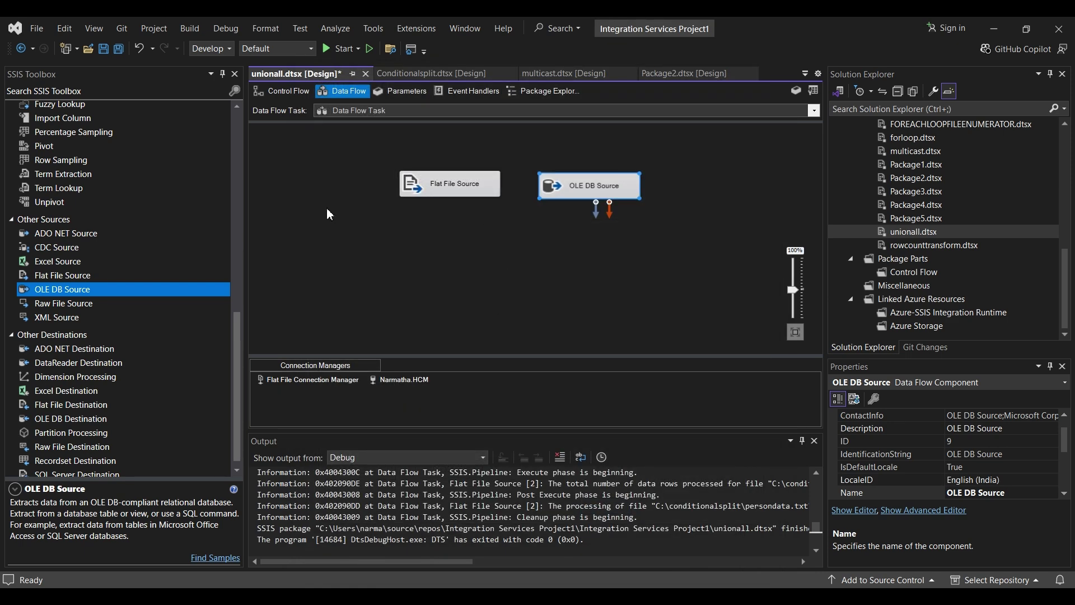
Step: Check the Flat File Source's column mapping again and close its editor
{"action": "scroll", "coordinate": [146, 284], "scroll_direction": "up", "scroll_amount": 10}
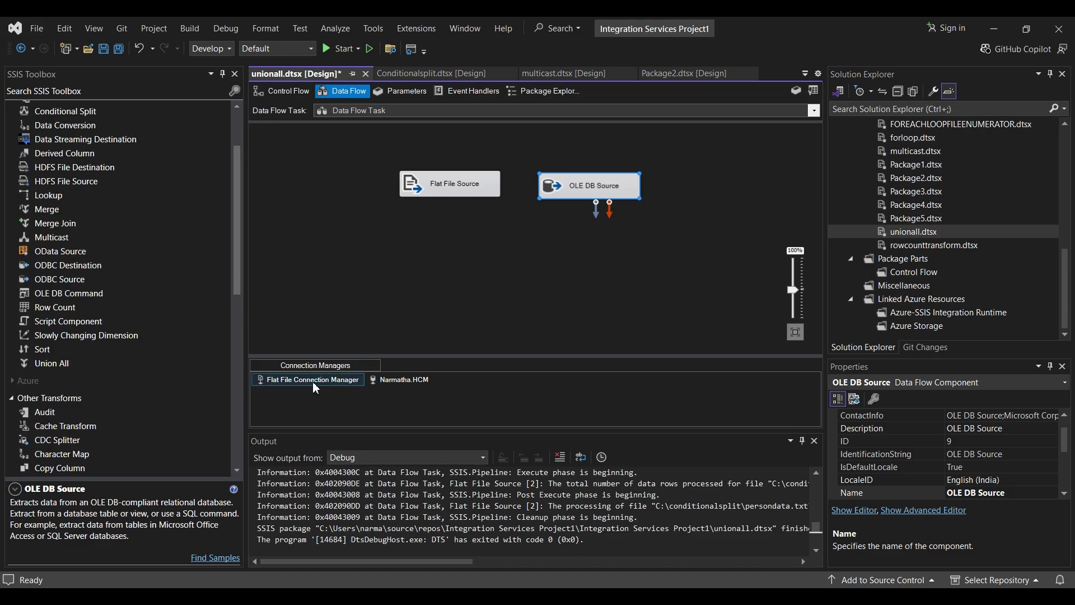
{"action": "double_click", "coordinate": [446, 189]}
{"action": "left_click", "coordinate": [340, 168]}
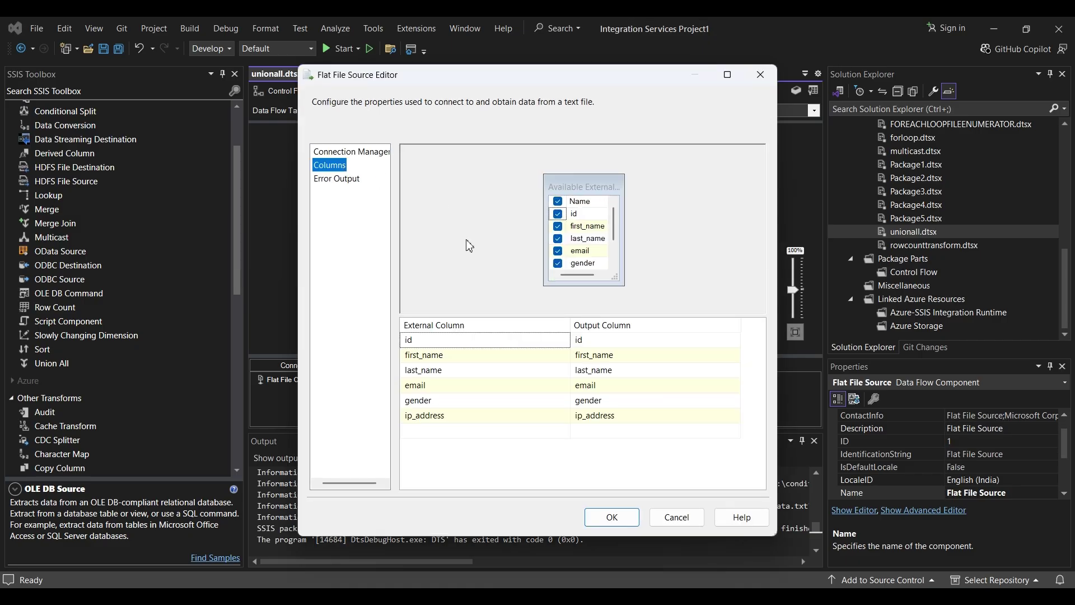
{"action": "left_click", "coordinate": [761, 75]}
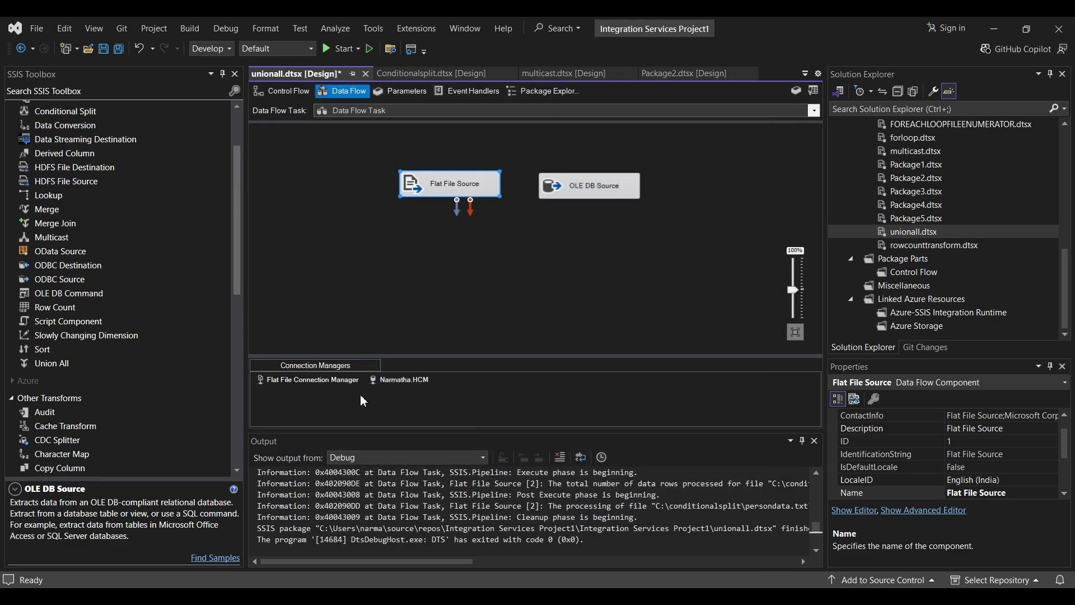
Step: Check the Flat File Connection Manager's general file settings and close its editor
{"action": "left_click", "coordinate": [330, 383]}
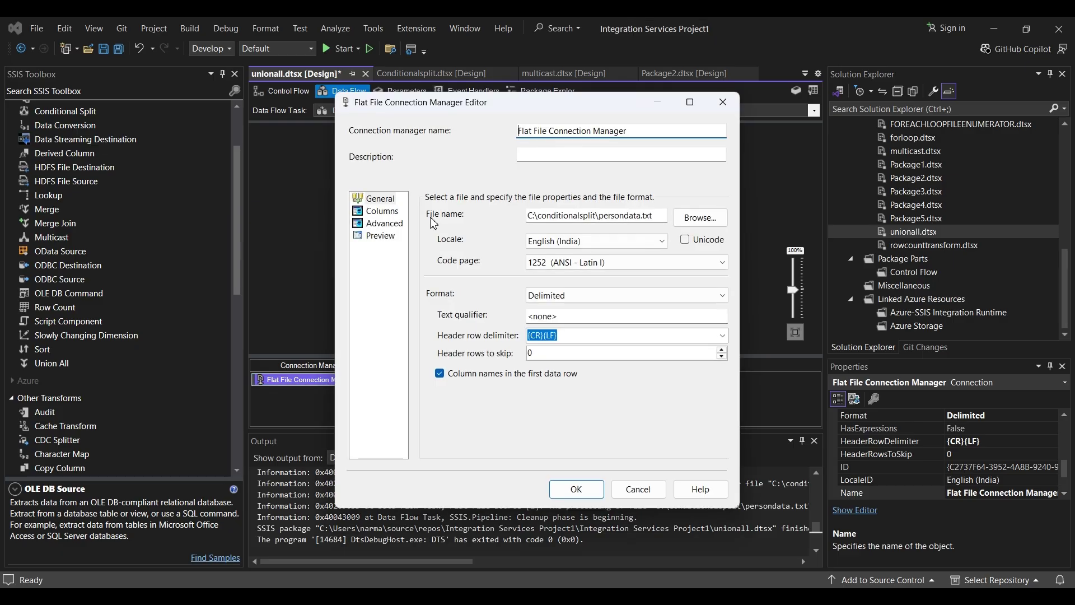
{"action": "left_click", "coordinate": [723, 102]}
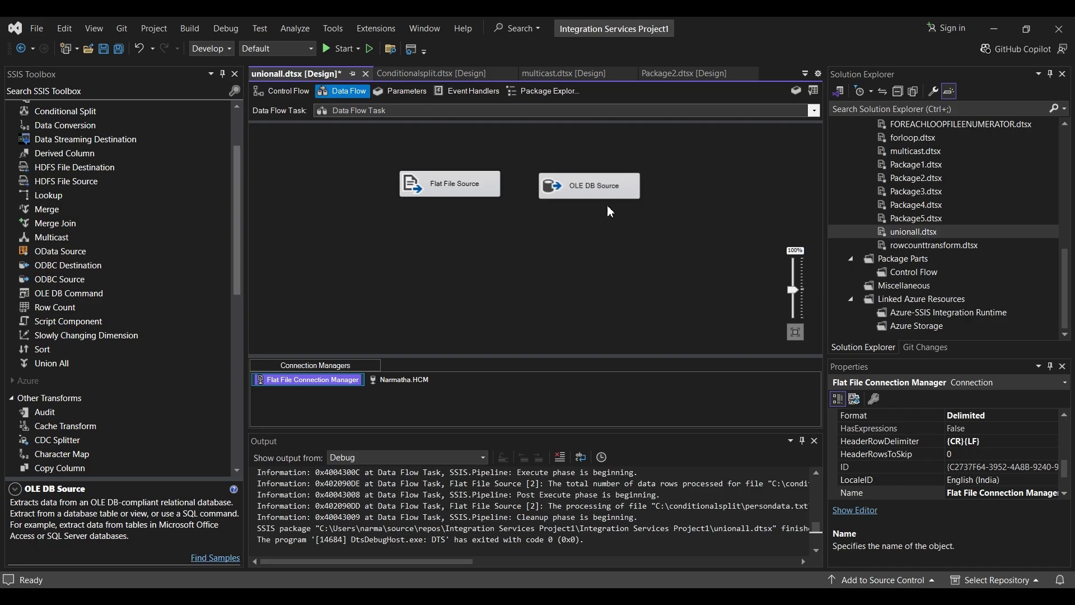
{"action": "left_click", "coordinate": [460, 197]}
{"action": "left_click", "coordinate": [622, 193]}
{"action": "left_click", "coordinate": [439, 190]}
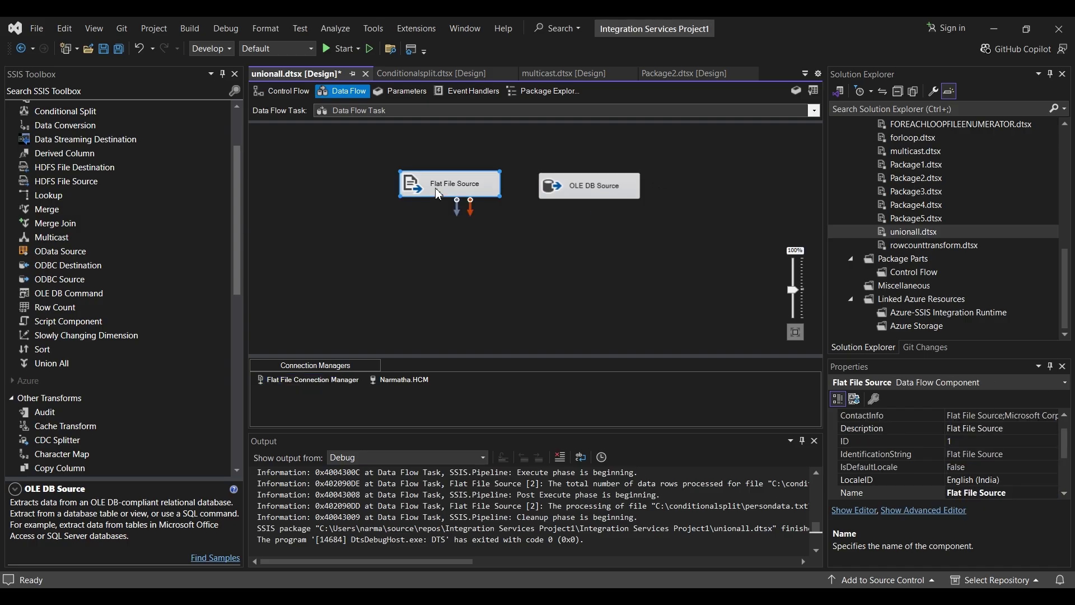
{"action": "left_click", "coordinate": [590, 190]}
{"action": "left_click", "coordinate": [444, 184]}
Step: Examine the data types of the Flat File Connection Manager's columns from id to ip_address and close the editor
{"action": "double_click", "coordinate": [332, 381]}
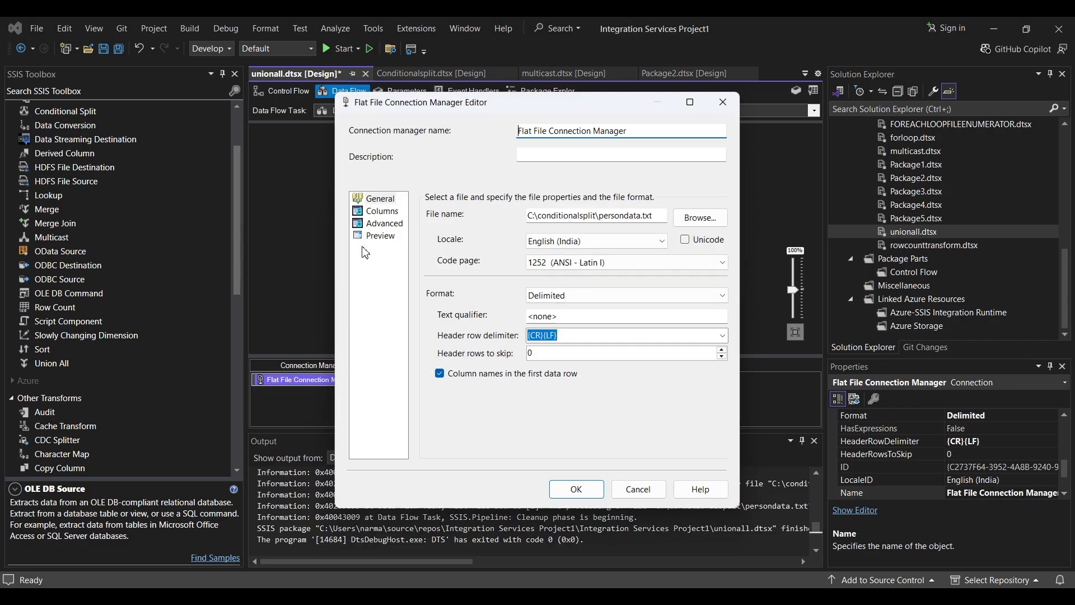
{"action": "left_click", "coordinate": [379, 235]}
{"action": "left_click", "coordinate": [382, 223]}
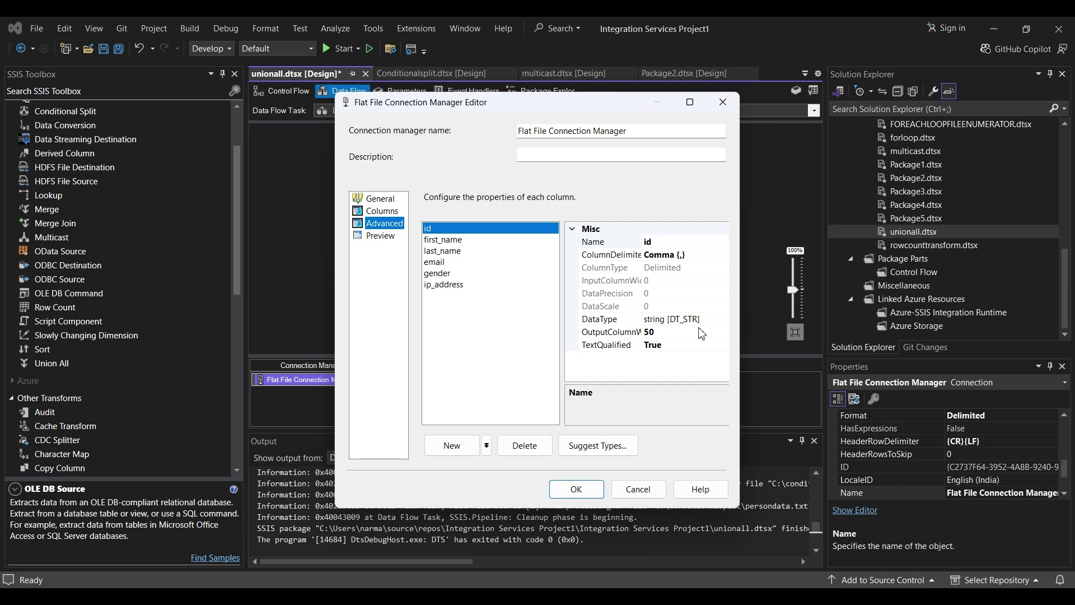
{"action": "key", "text": "Down"}
{"action": "key", "text": "Down"}
{"action": "key", "text": "Down"}
{"action": "key", "text": "Down"}
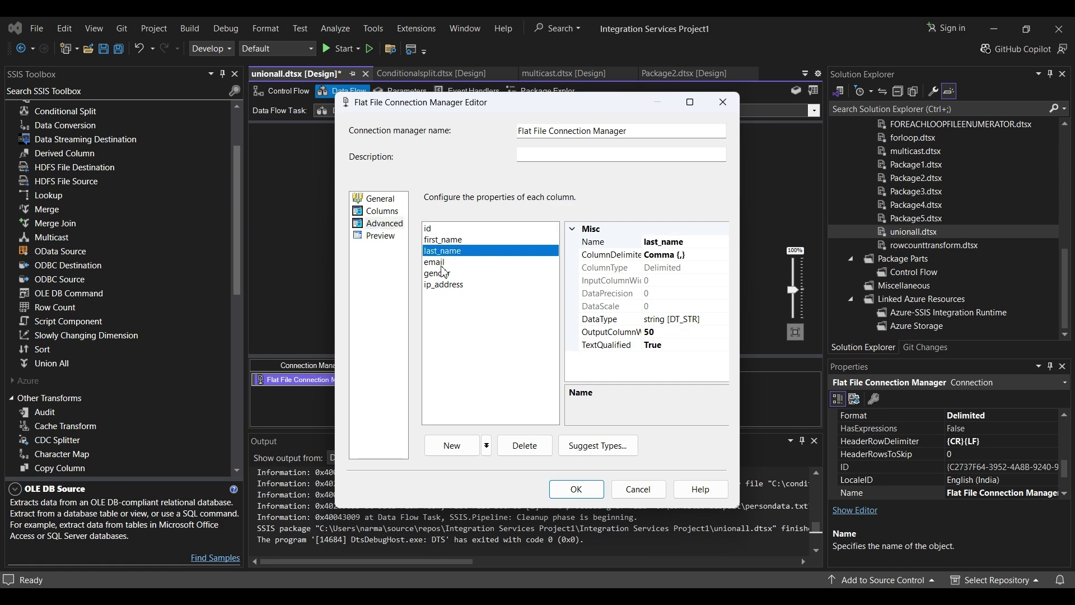
{"action": "left_click", "coordinate": [440, 286]}
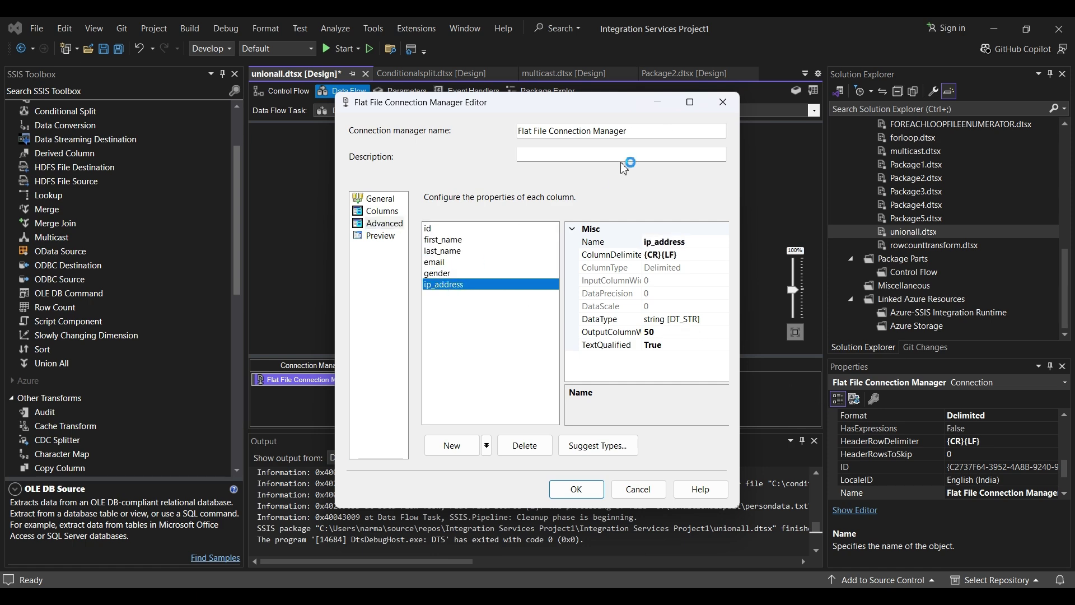
{"action": "left_click", "coordinate": [723, 102]}
Step: Switch to SQL Server Management Studio, examine the column types in the Persondump CREATE TABLE script, and return to Visual Studio
{"action": "left_click", "coordinate": [581, 198]}
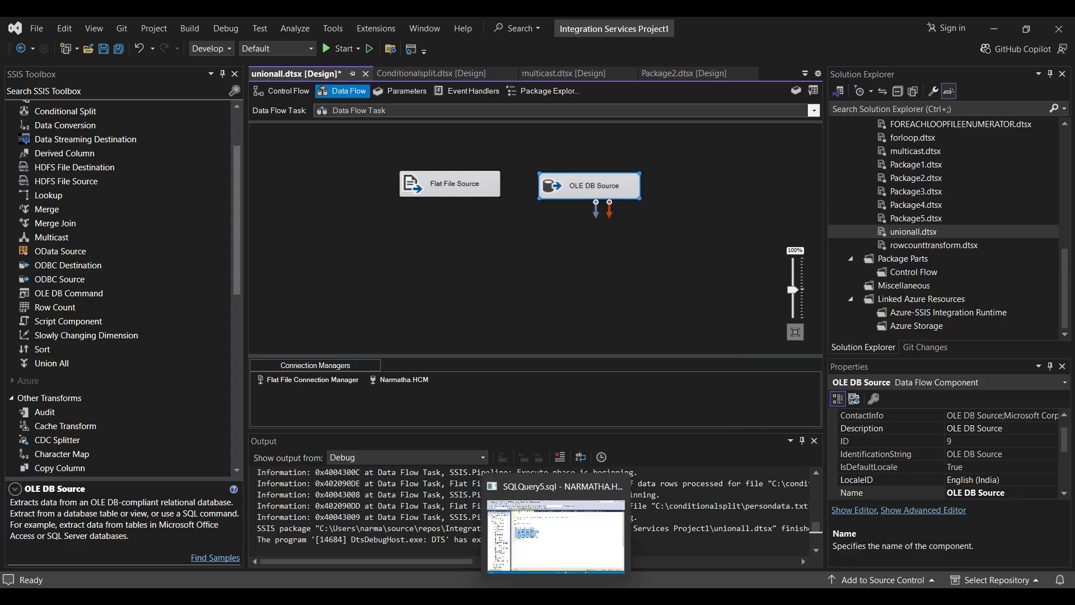
{"action": "left_click", "coordinate": [555, 529]}
{"action": "left_click", "coordinate": [339, 259]}
{"action": "mouse_move", "coordinate": [336, 329]}
{"action": "left_mouse_down"}
{"action": "mouse_move", "coordinate": [333, 280]}
{"action": "mouse_move", "coordinate": [234, 245]}
{"action": "mouse_move", "coordinate": [313, 259]}
{"action": "mouse_move", "coordinate": [350, 315]}
{"action": "left_mouse_up"}
{"action": "left_click", "coordinate": [269, 256]}
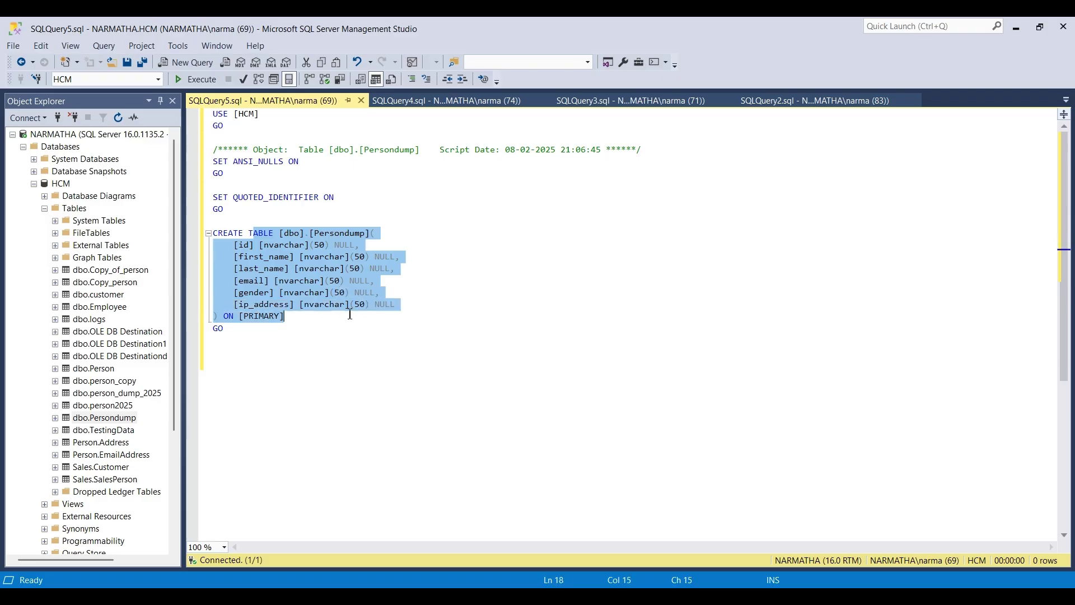
{"action": "key", "text": "alt+Tab"}
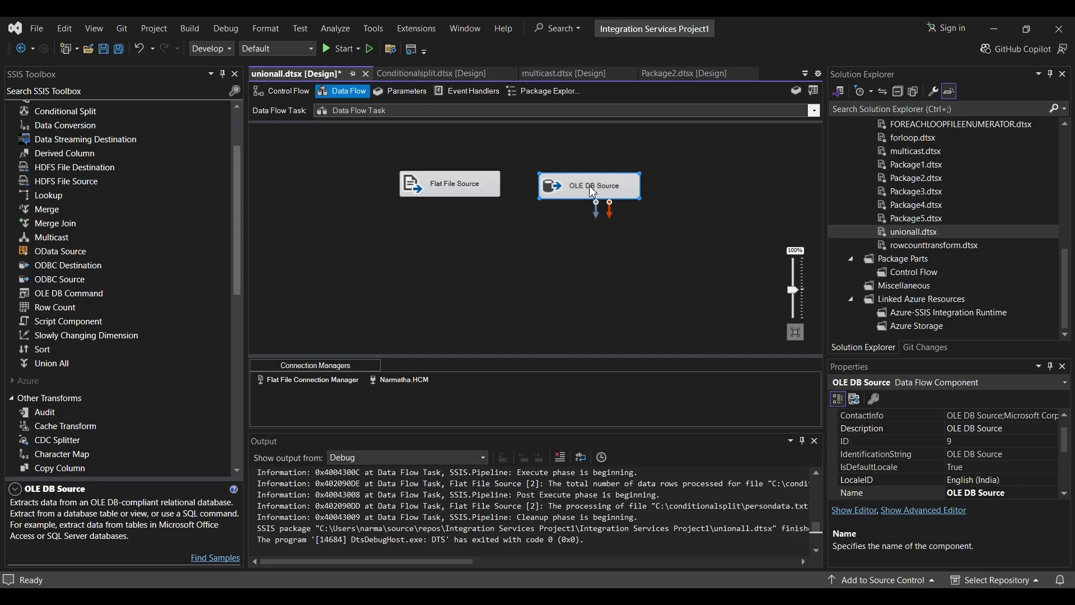
Step: Align the OLE DB Source level with the Flat File Source and check the Flat File Source's connection setting
{"action": "left_click_drag", "start_coordinate": [596, 187], "coordinate": [605, 192]}
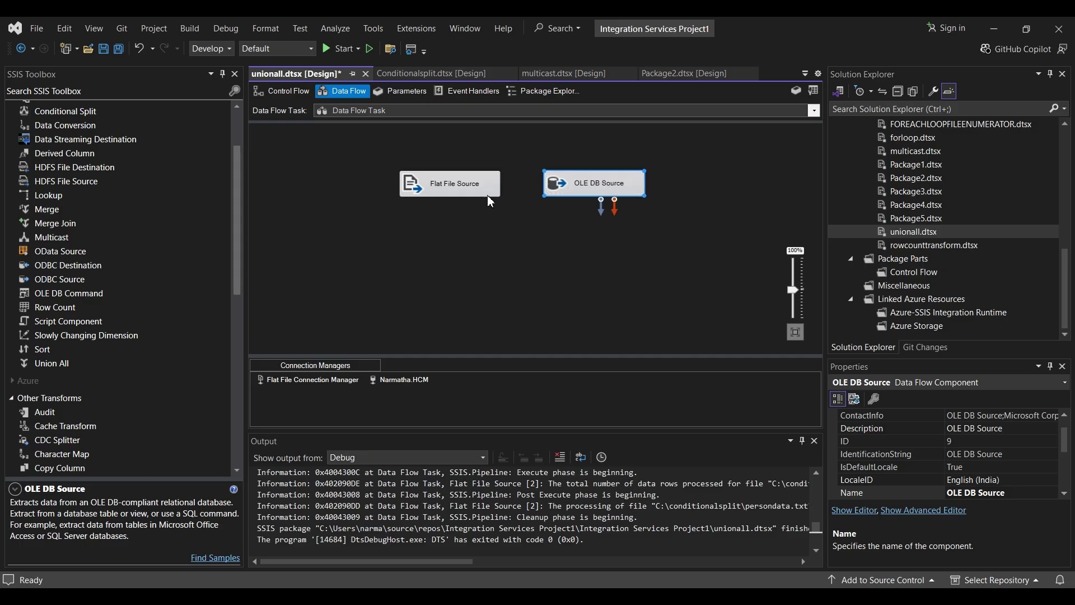
{"action": "left_click", "coordinate": [463, 188]}
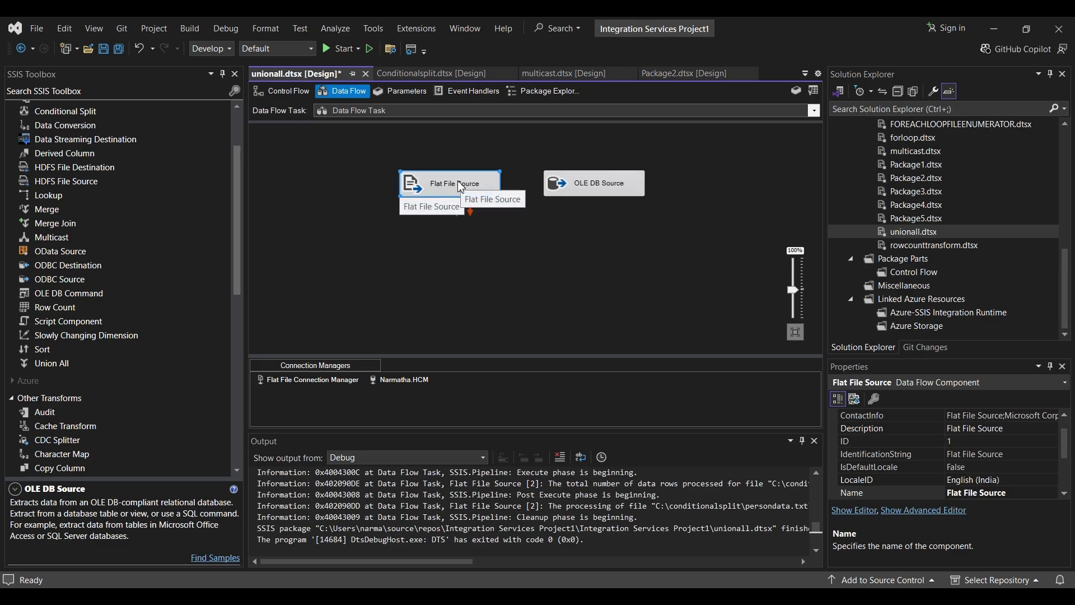
{"action": "double_click", "coordinate": [457, 187]}
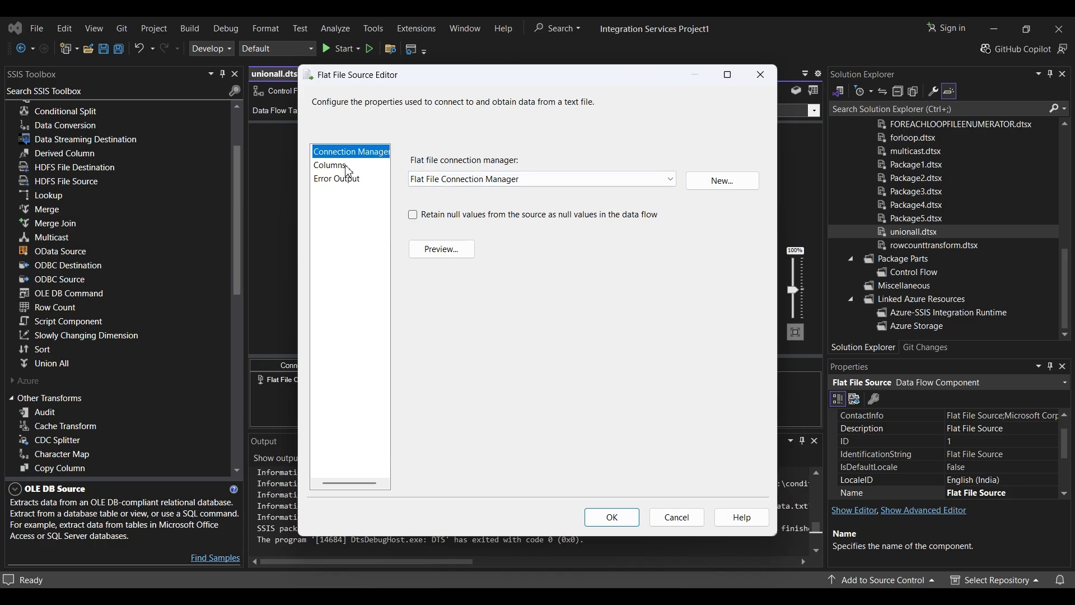
{"action": "left_click", "coordinate": [761, 74]}
Step: Set the id column's data type to Unicode string [DT_WSTR] in the Flat File Connection Manager's advanced column properties
{"action": "left_click", "coordinate": [309, 380]}
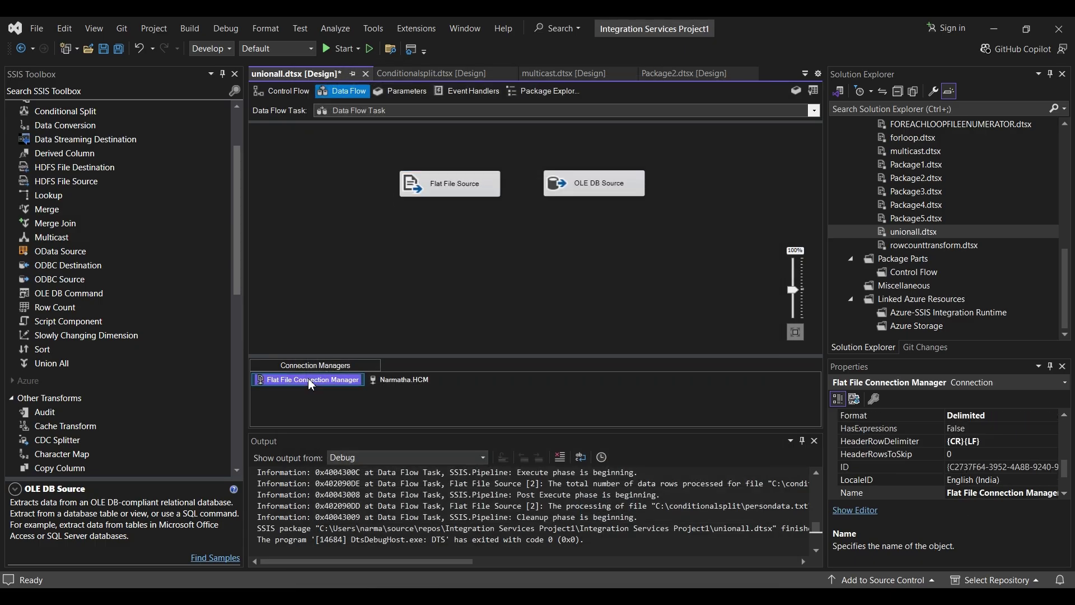
{"action": "double_click", "coordinate": [306, 380]}
{"action": "left_click", "coordinate": [396, 225]}
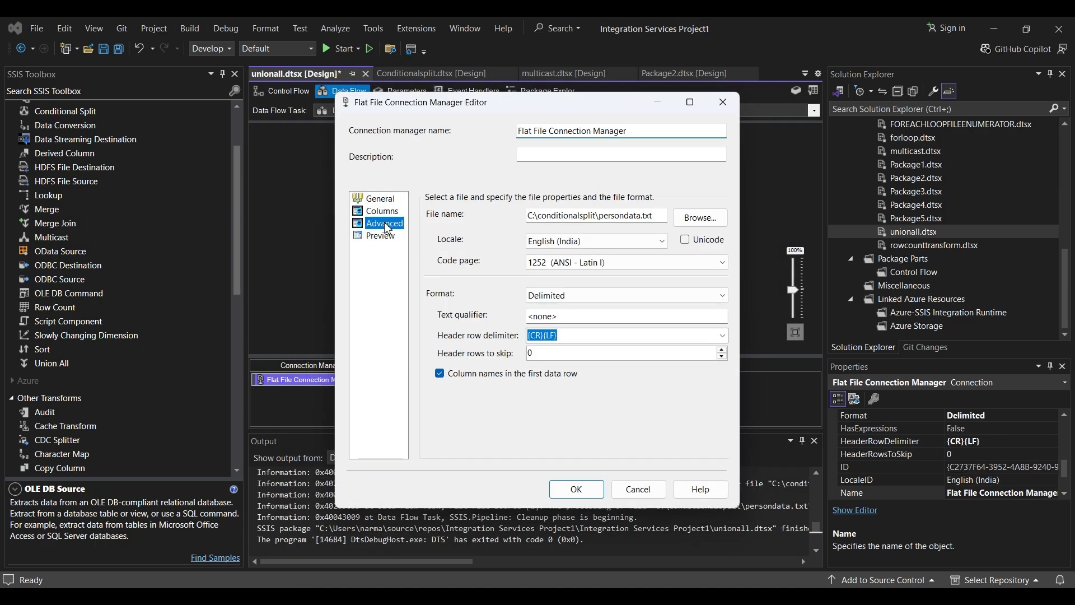
{"action": "left_click", "coordinate": [684, 324]}
{"action": "left_click", "coordinate": [724, 318]}
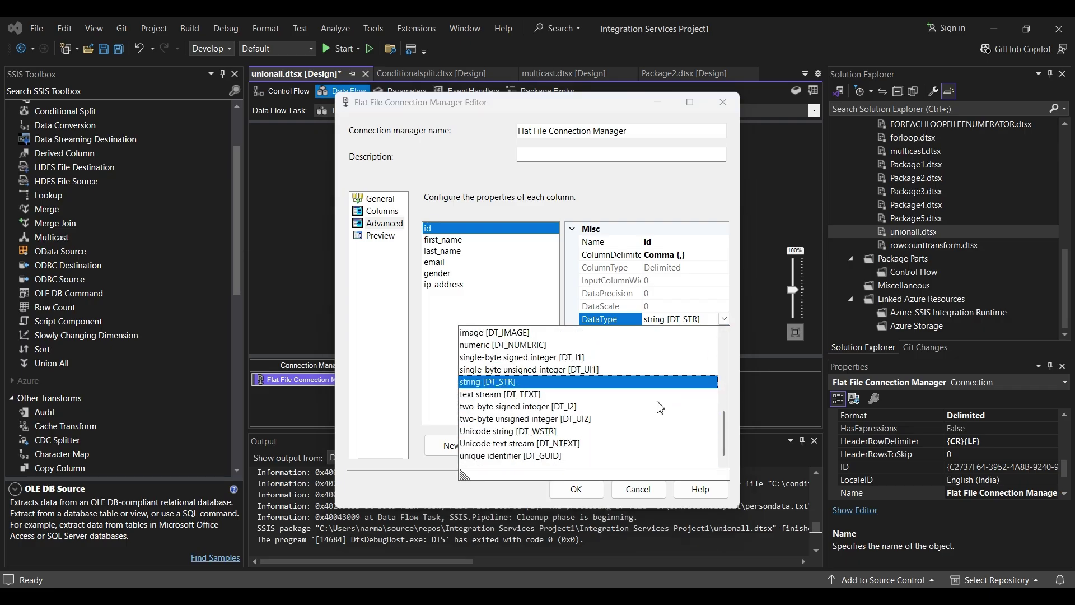
{"action": "left_click", "coordinate": [535, 431]}
Step: Choose the string data type for the first_name column and set last_name to Unicode string [DT_WSTR]
{"action": "left_click", "coordinate": [459, 240]}
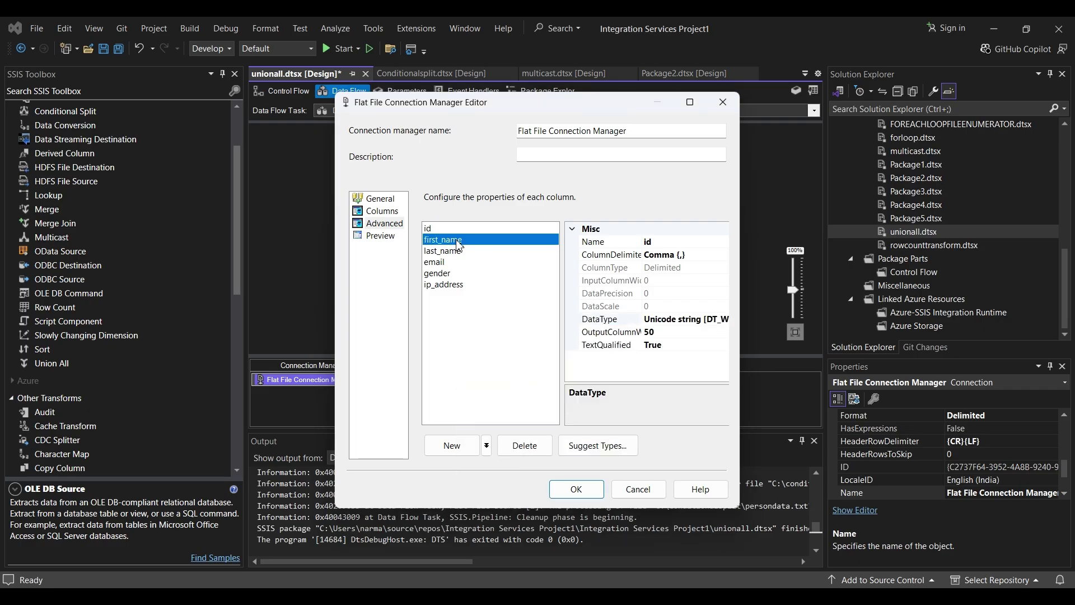
{"action": "left_click", "coordinate": [710, 323]}
{"action": "left_click", "coordinate": [724, 319]}
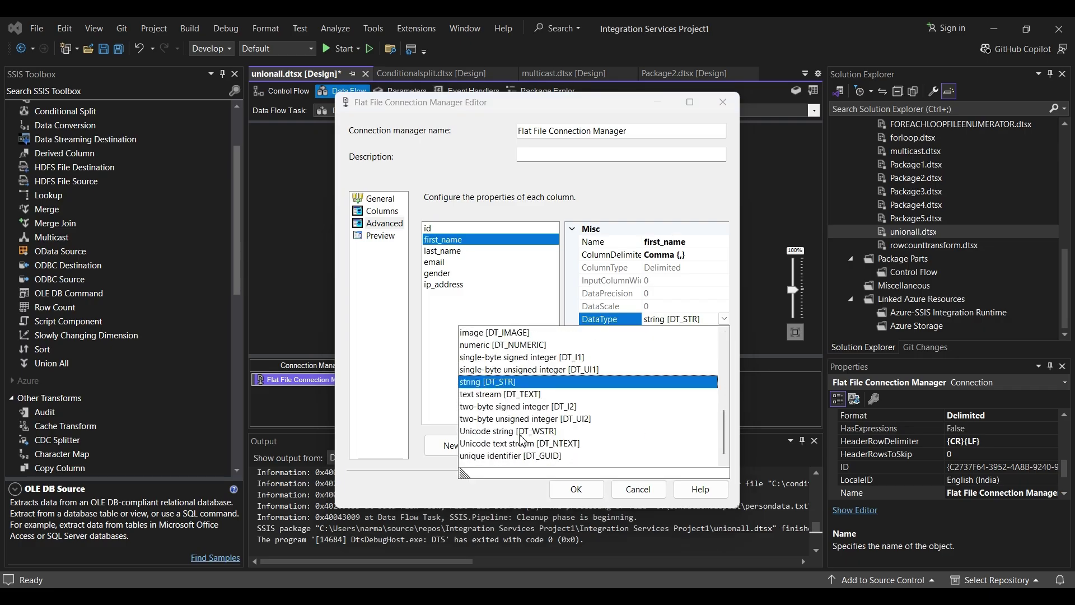
{"action": "left_click", "coordinate": [496, 381]}
{"action": "left_click", "coordinate": [448, 250]}
{"action": "left_click", "coordinate": [680, 324]}
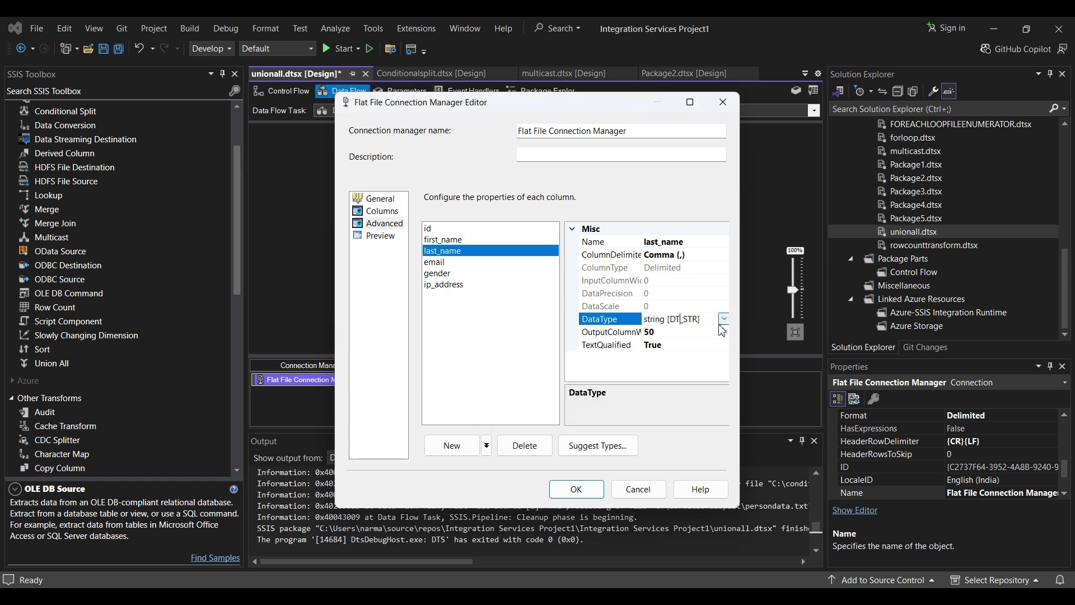
{"action": "left_click", "coordinate": [724, 319]}
{"action": "left_click", "coordinate": [506, 431]}
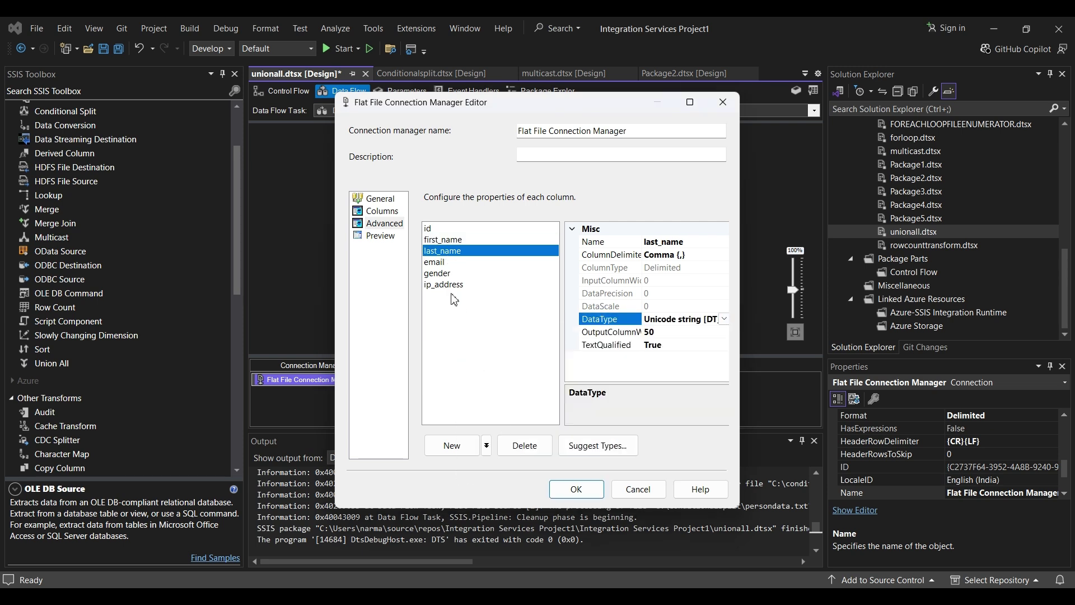
Step: Set the data types of the email and gender columns to Unicode string [DT_WSTR]
{"action": "left_click", "coordinate": [442, 262]}
{"action": "left_click", "coordinate": [680, 318]}
{"action": "left_click", "coordinate": [724, 319]}
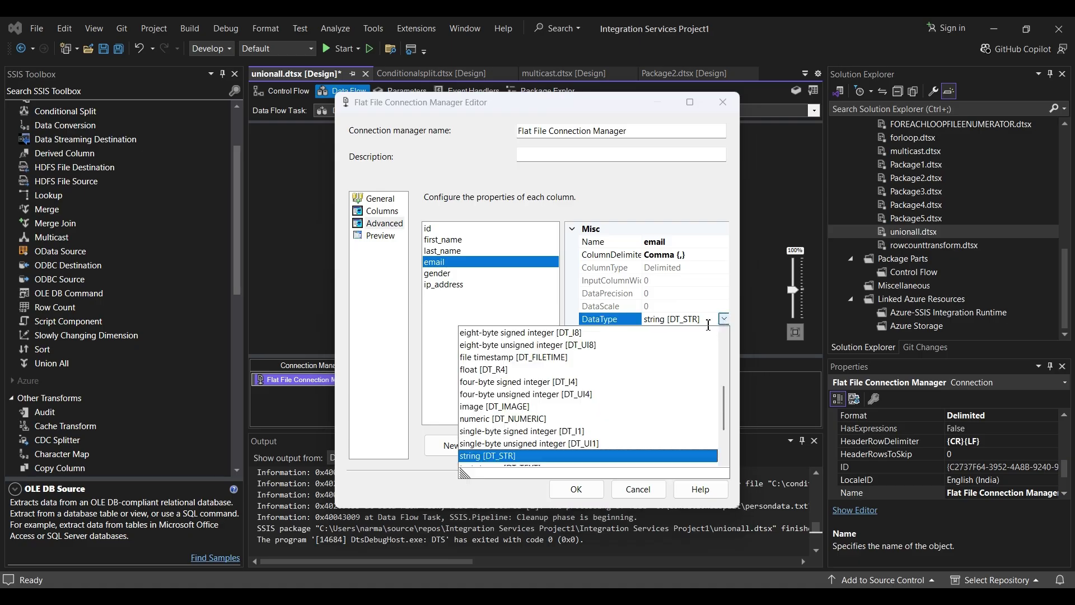
{"action": "scroll", "coordinate": [567, 435], "scroll_direction": "down", "scroll_amount": 2}
{"action": "left_click", "coordinate": [525, 433]}
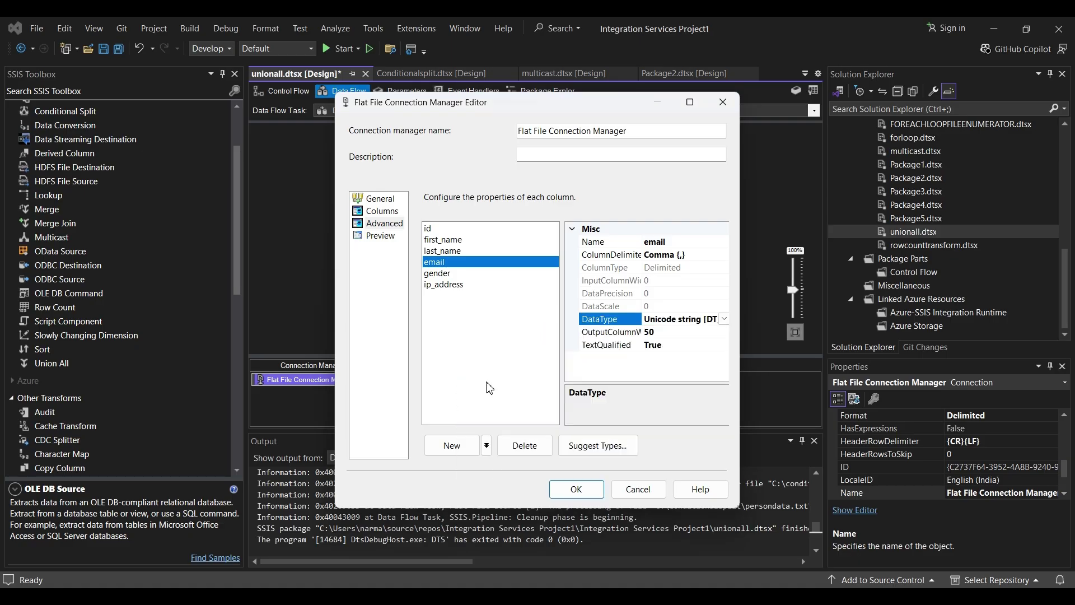
{"action": "left_click", "coordinate": [437, 273]}
{"action": "left_click", "coordinate": [699, 320]}
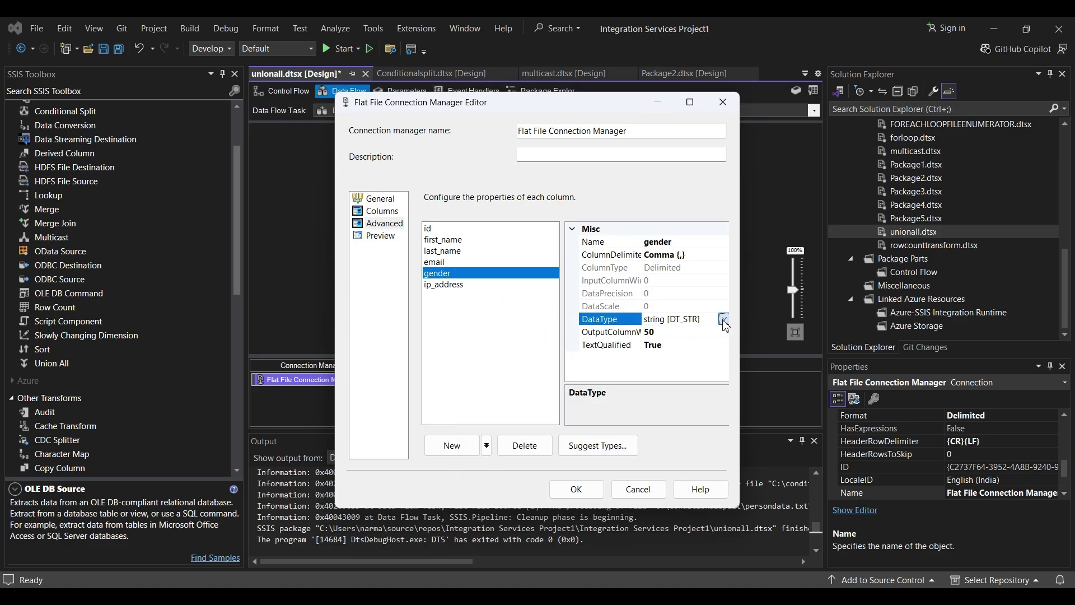
{"action": "left_click", "coordinate": [724, 319]}
{"action": "scroll", "coordinate": [609, 432], "scroll_direction": "down", "scroll_amount": 2}
{"action": "left_click", "coordinate": [519, 432]}
Step: Set the ip_address column's data type to Unicode string [DT_WSTR] and accept the connection manager changes
{"action": "left_click", "coordinate": [448, 285]}
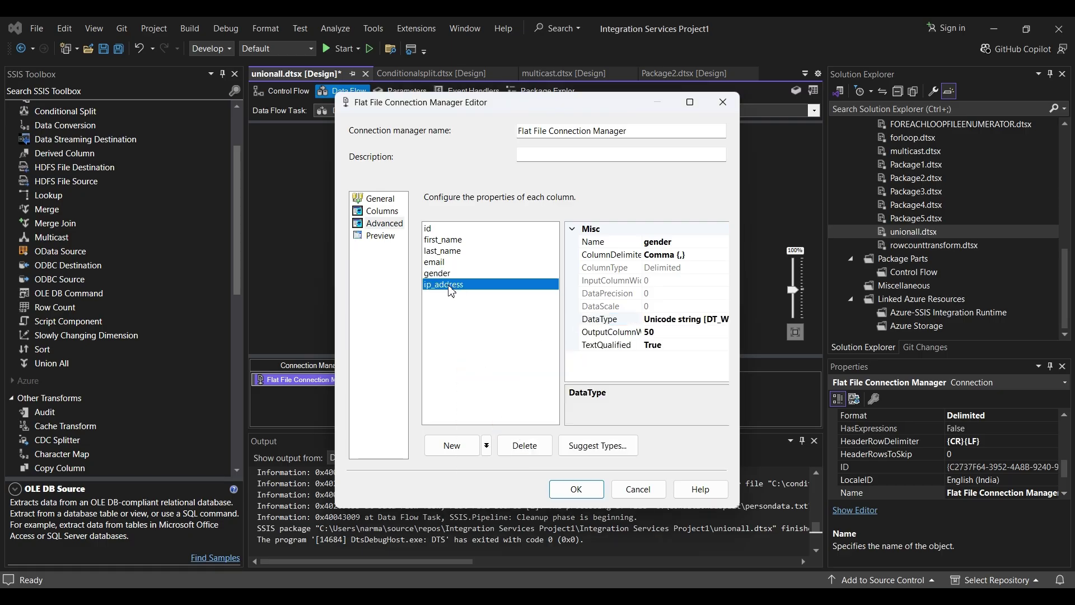
{"action": "left_click", "coordinate": [707, 319]}
{"action": "left_click", "coordinate": [724, 319]}
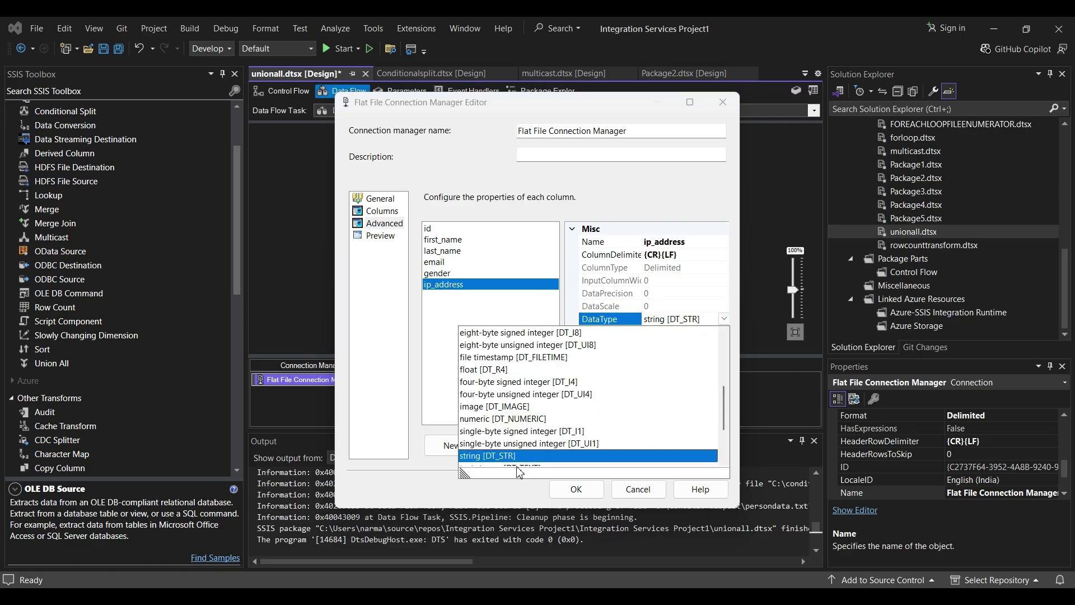
{"action": "scroll", "coordinate": [502, 435], "scroll_direction": "down", "scroll_amount": 2}
{"action": "left_click", "coordinate": [502, 432]}
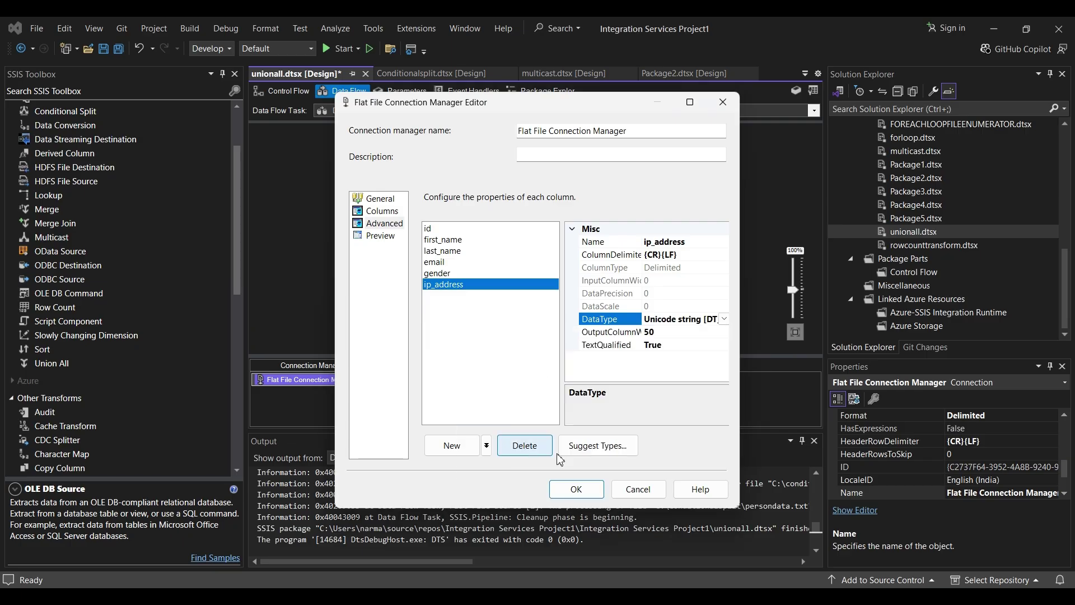
{"action": "left_click", "coordinate": [576, 489]}
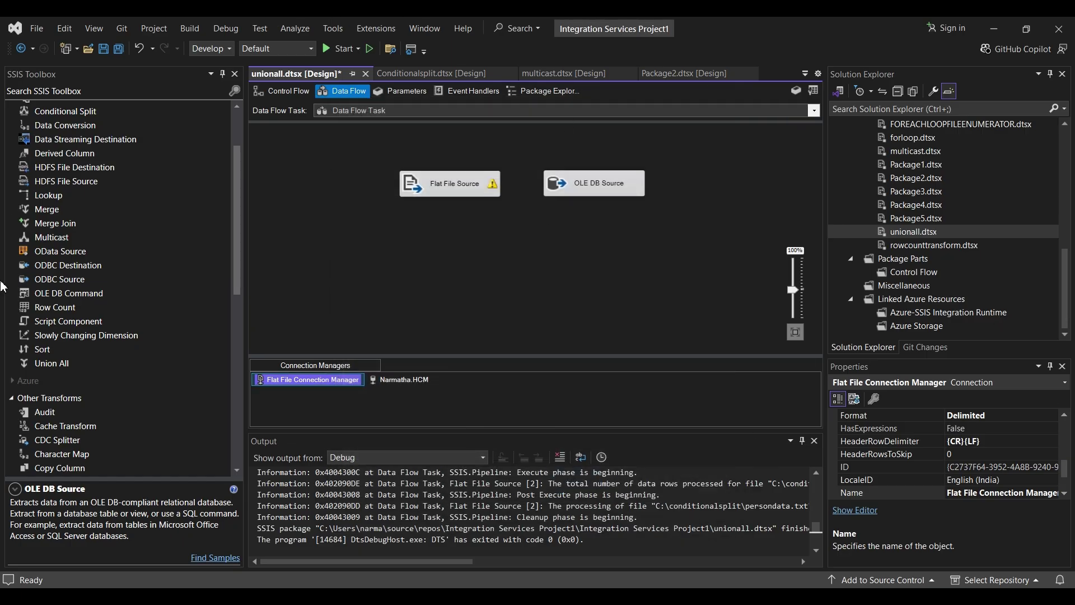
Step: Add a Union All transformation below and between the two sources and connect the Flat File Source's output to it
{"action": "left_click_drag", "start_coordinate": [42, 364], "coordinate": [428, 274]}
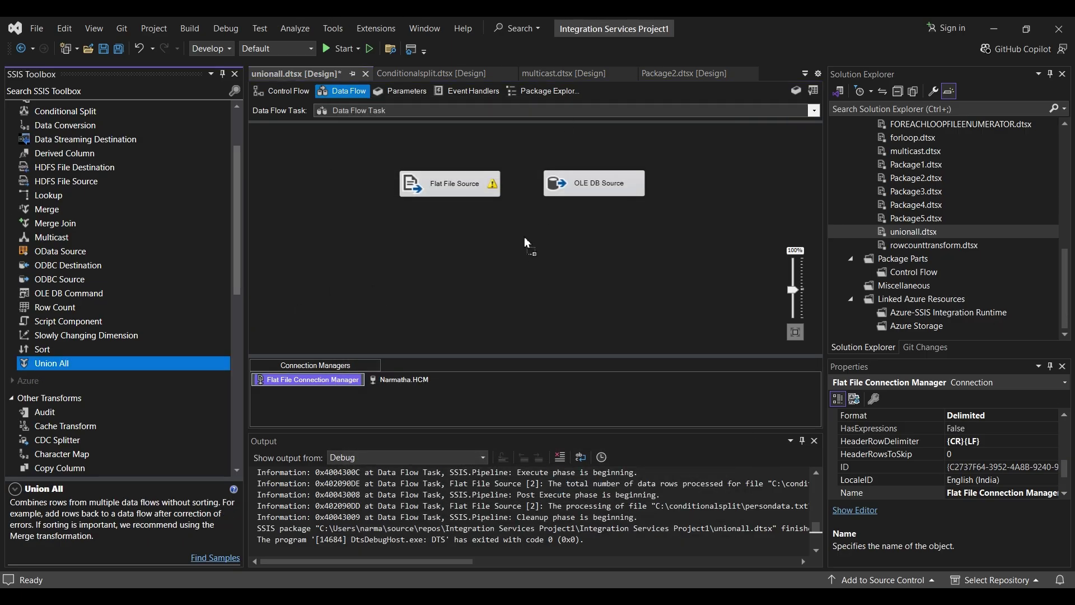
{"action": "left_click_drag", "start_coordinate": [525, 238], "coordinate": [537, 235]}
{"action": "left_click", "coordinate": [470, 187]}
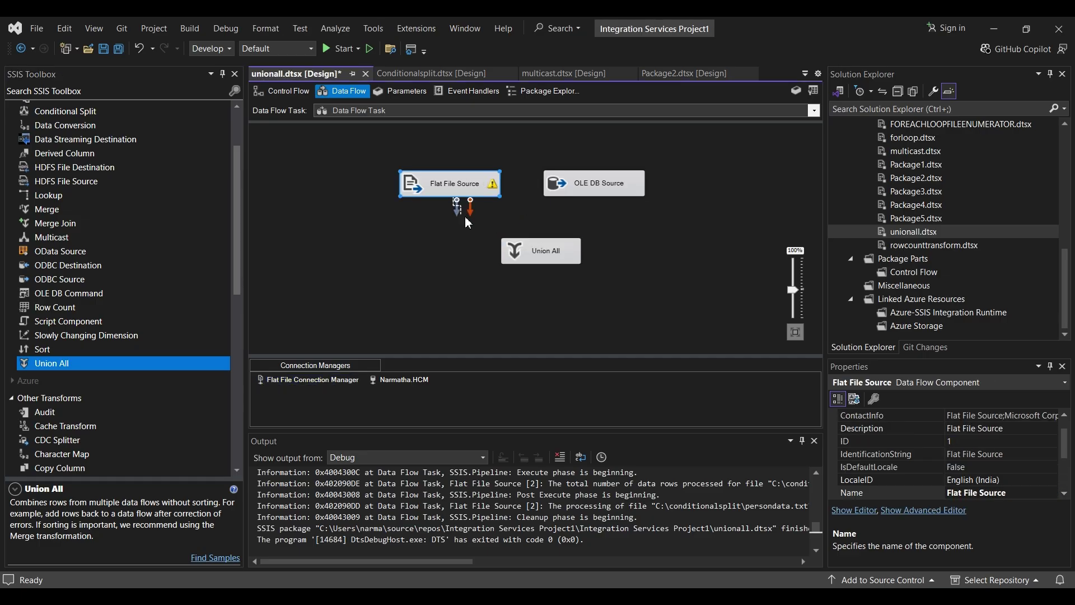
{"action": "left_click_drag", "start_coordinate": [457, 208], "coordinate": [509, 252]}
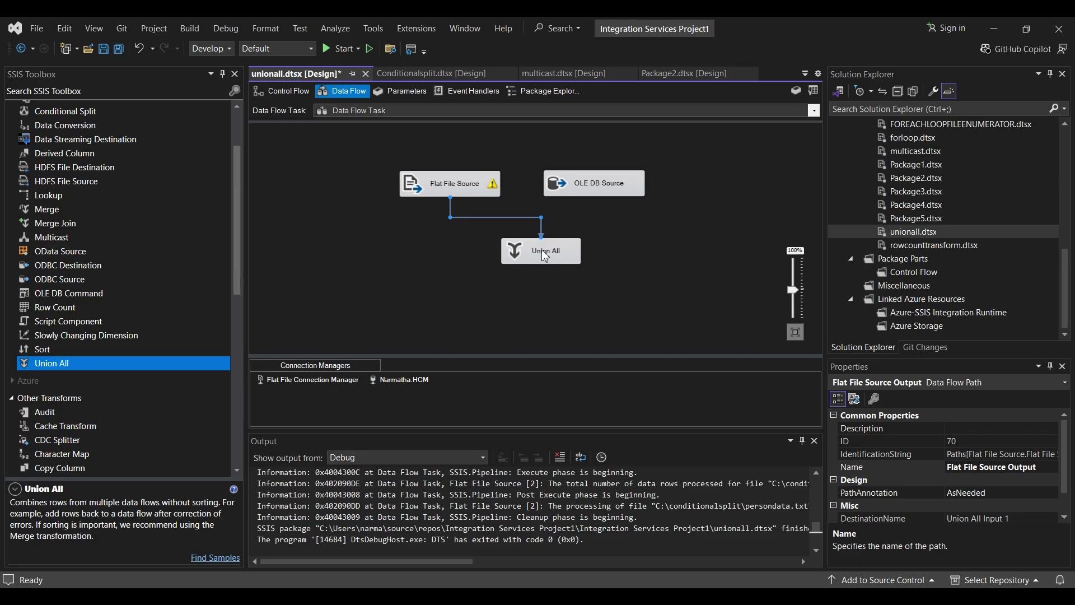
Step: Connect the OLE DB Source's output to the Union All transformation as its second input
{"action": "left_click", "coordinate": [598, 185]}
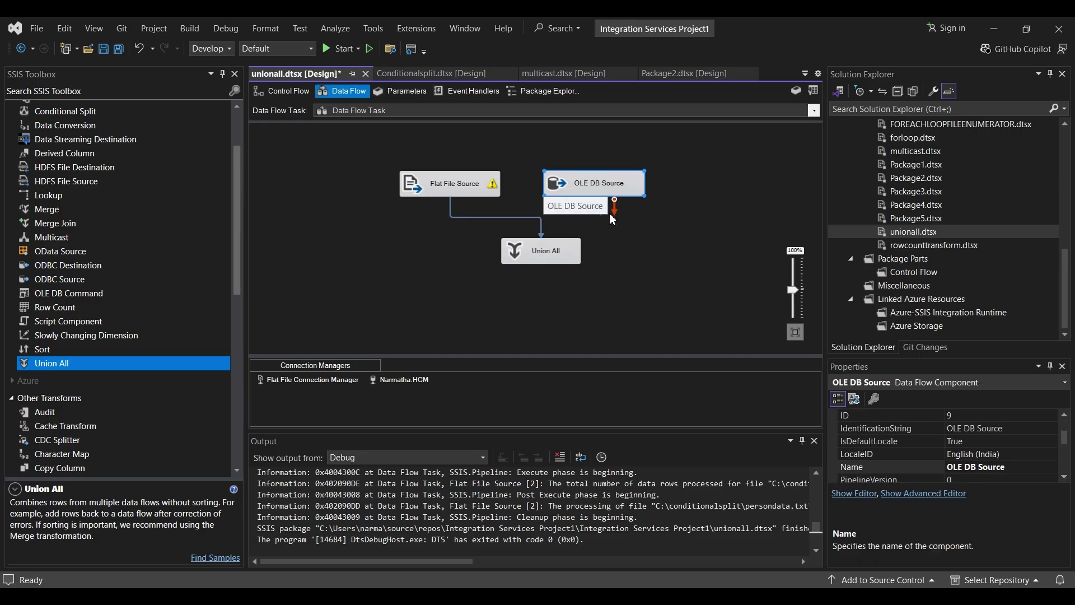
{"action": "left_click", "coordinate": [629, 262]}
{"action": "left_click", "coordinate": [602, 188]}
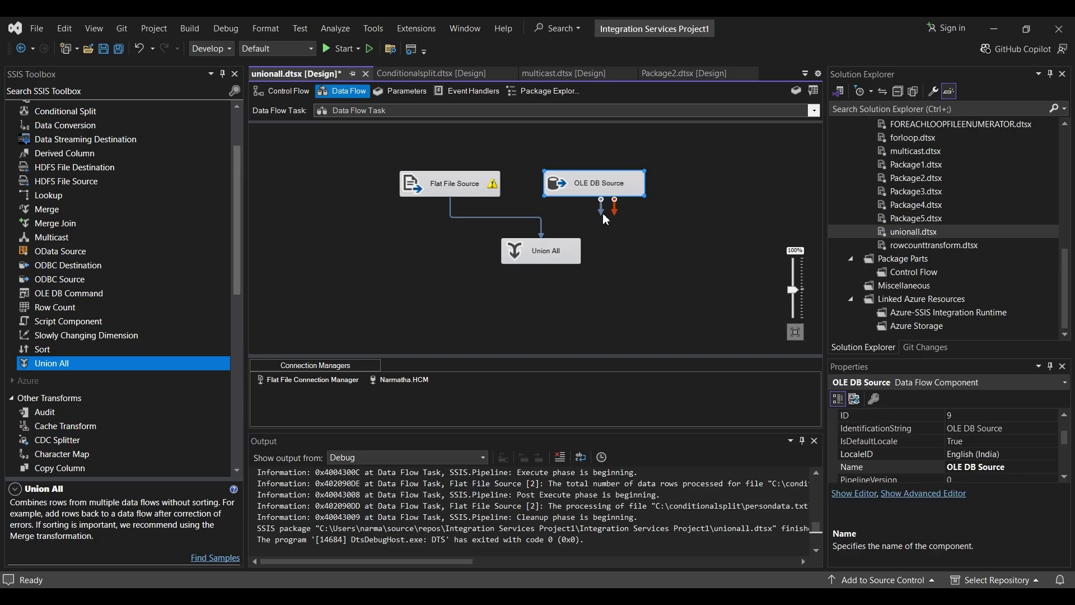
{"action": "left_click_drag", "start_coordinate": [571, 243], "coordinate": [562, 240]}
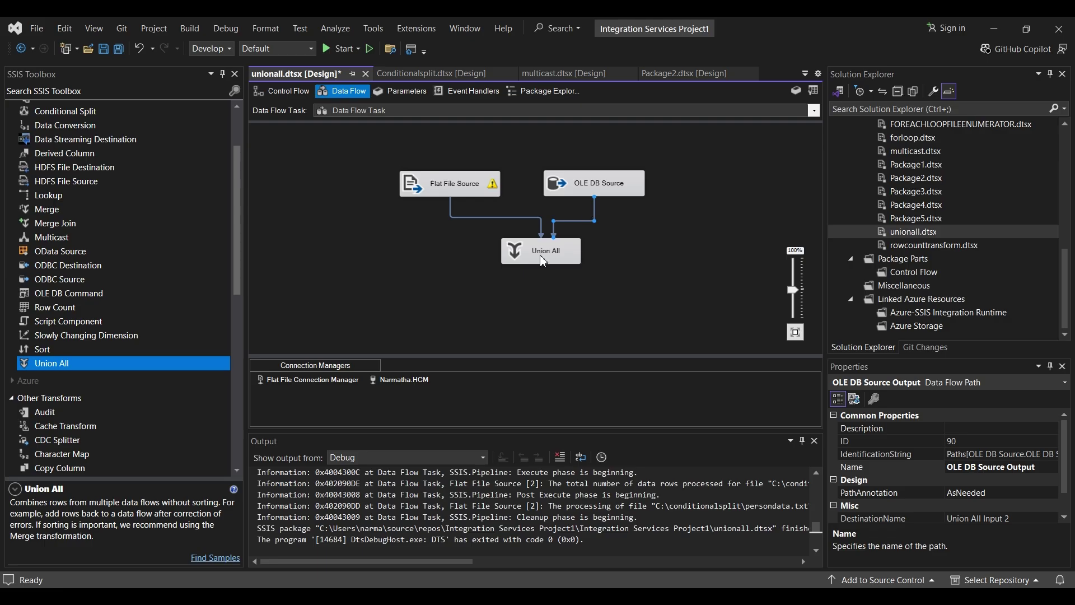
Step: Try to map the second input's id column to the id output column in the Union All transformation
{"action": "double_click", "coordinate": [536, 247]}
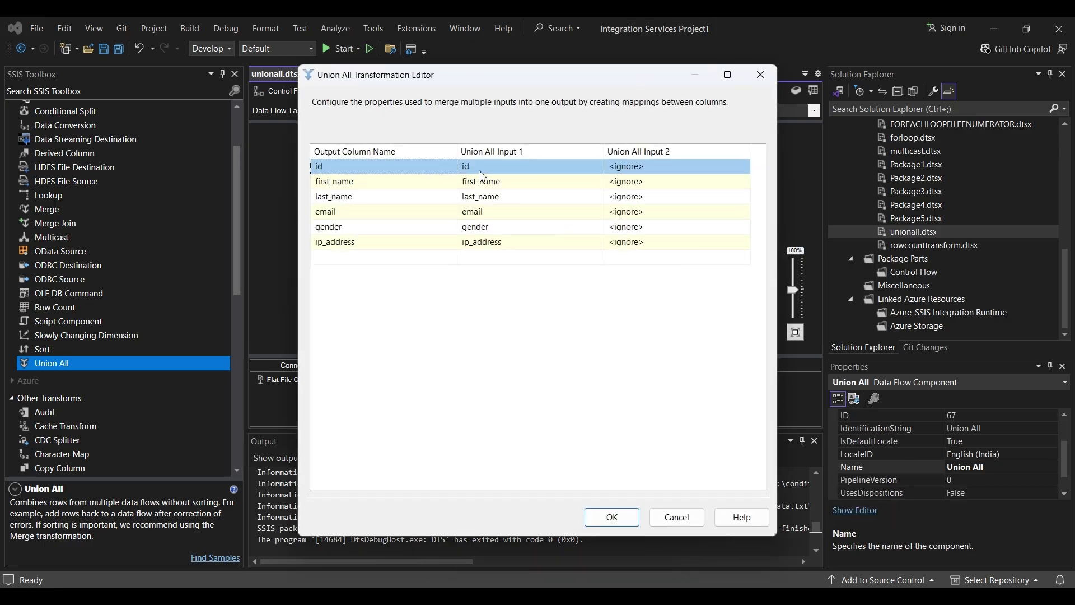
{"action": "left_click", "coordinate": [661, 168]}
{"action": "left_click", "coordinate": [743, 166]}
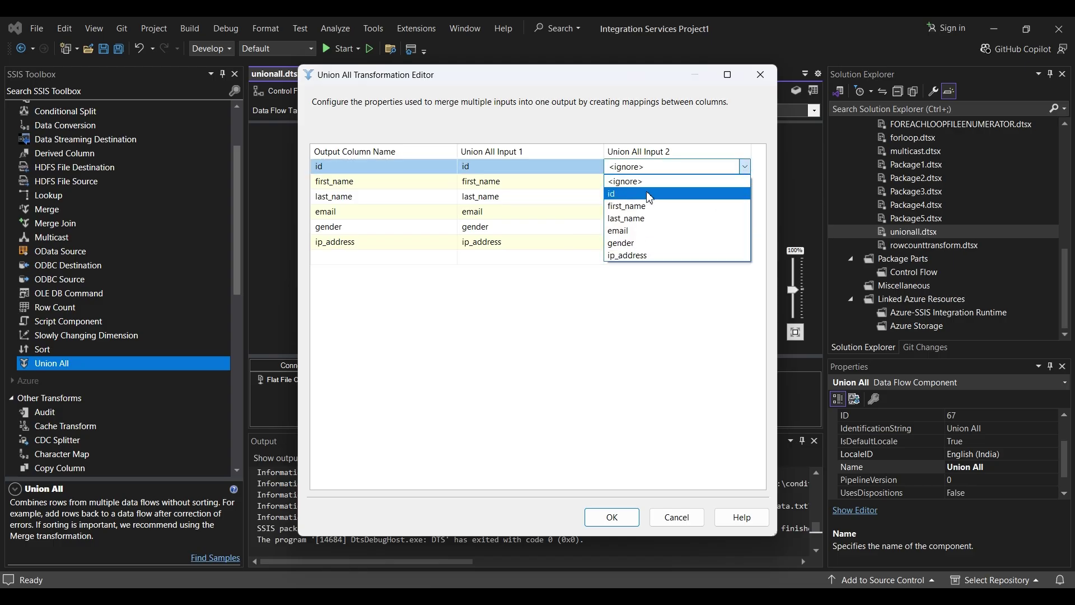
{"action": "left_click", "coordinate": [652, 189]}
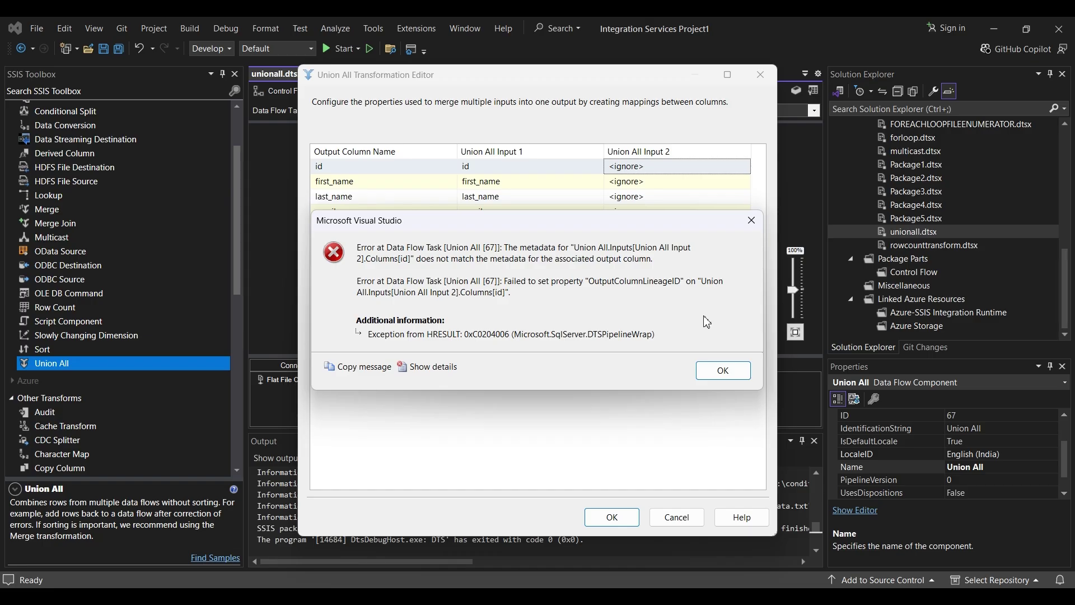
{"action": "left_click", "coordinate": [720, 373]}
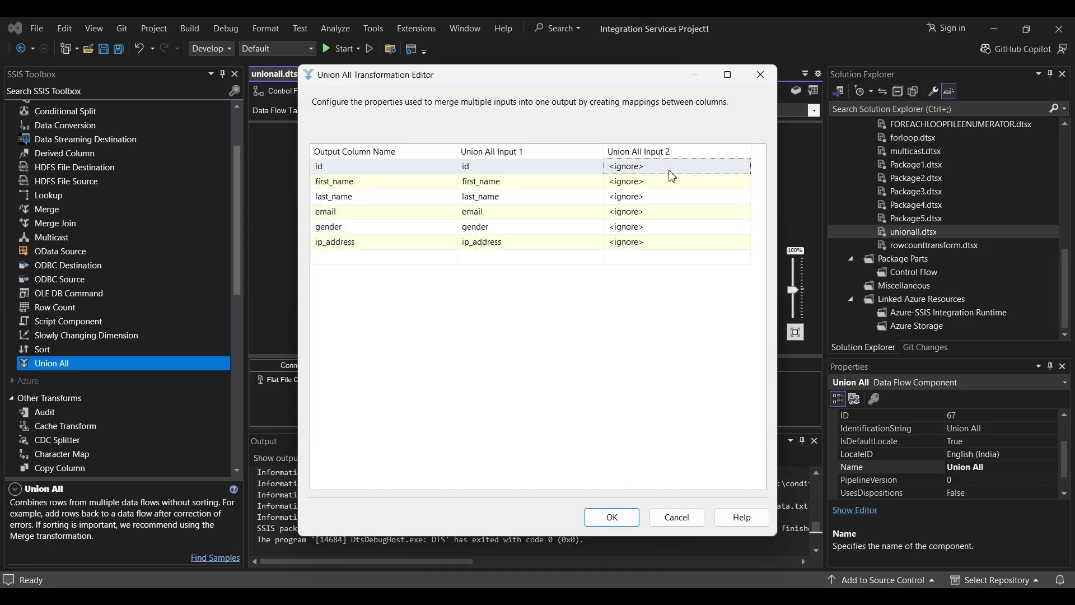
{"action": "left_click", "coordinate": [705, 170]}
{"action": "left_click", "coordinate": [760, 74]}
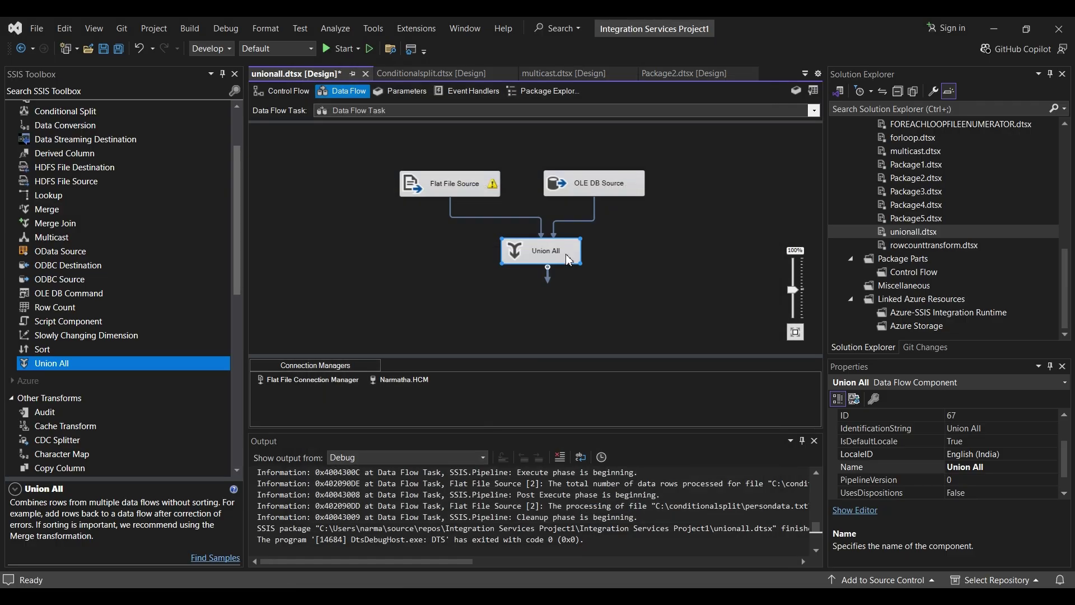
Step: Replace the metadata of the Flat File Source's output columns with the metadata of its external columns
{"action": "left_click", "coordinate": [536, 256]}
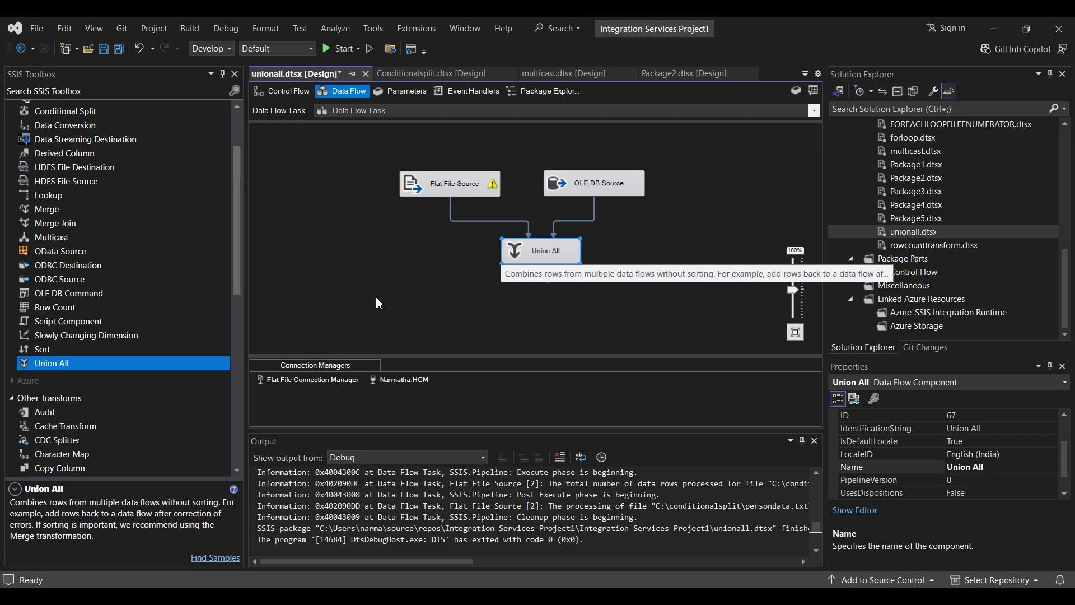
{"action": "left_click", "coordinate": [296, 380]}
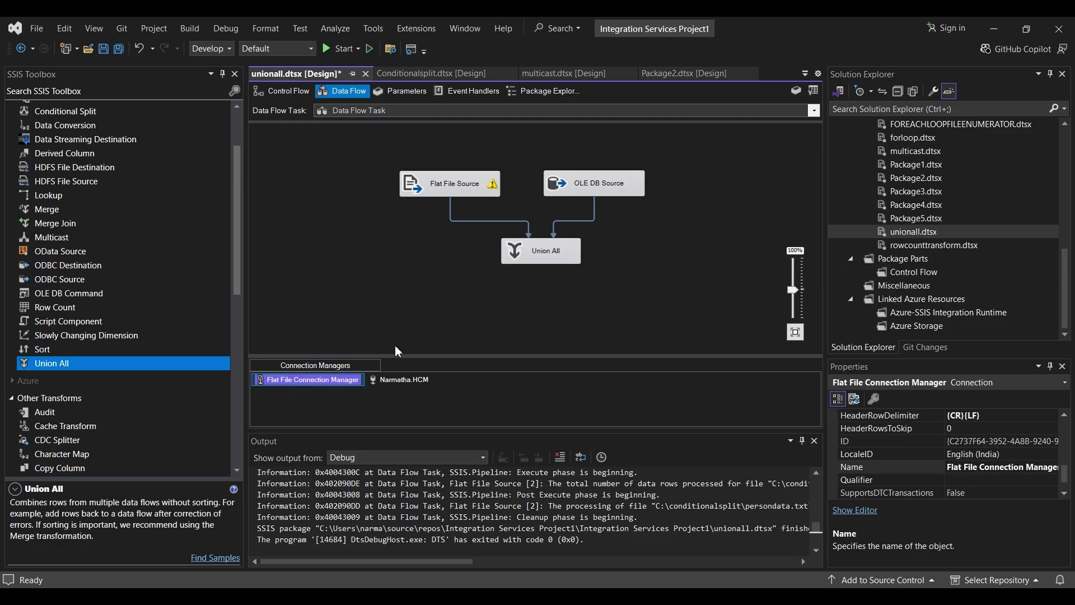
{"action": "key", "text": "Escape"}
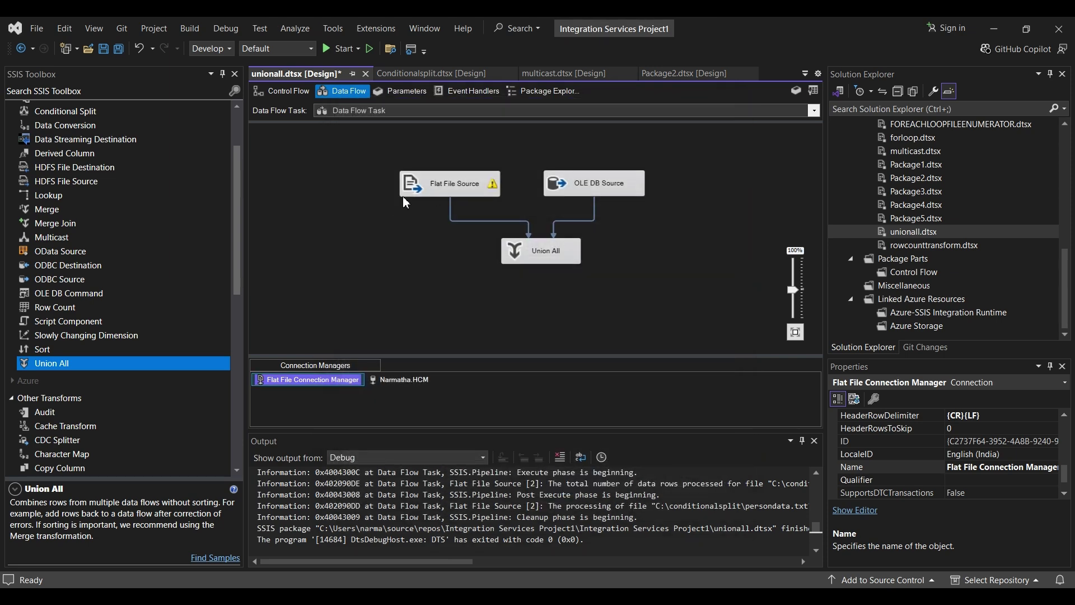
{"action": "double_click", "coordinate": [441, 184]}
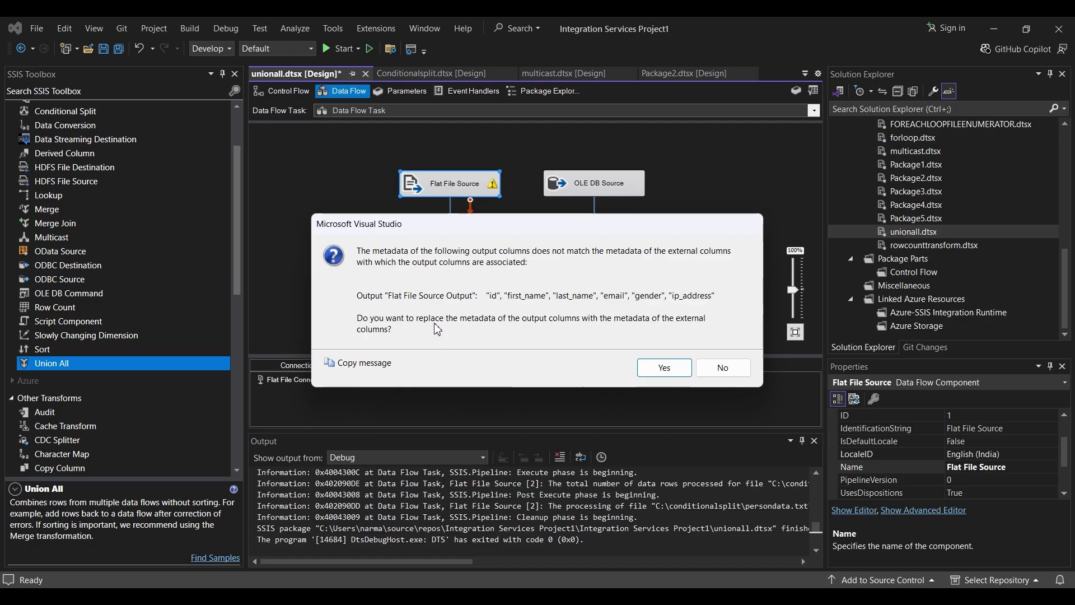
{"action": "left_click", "coordinate": [664, 368]}
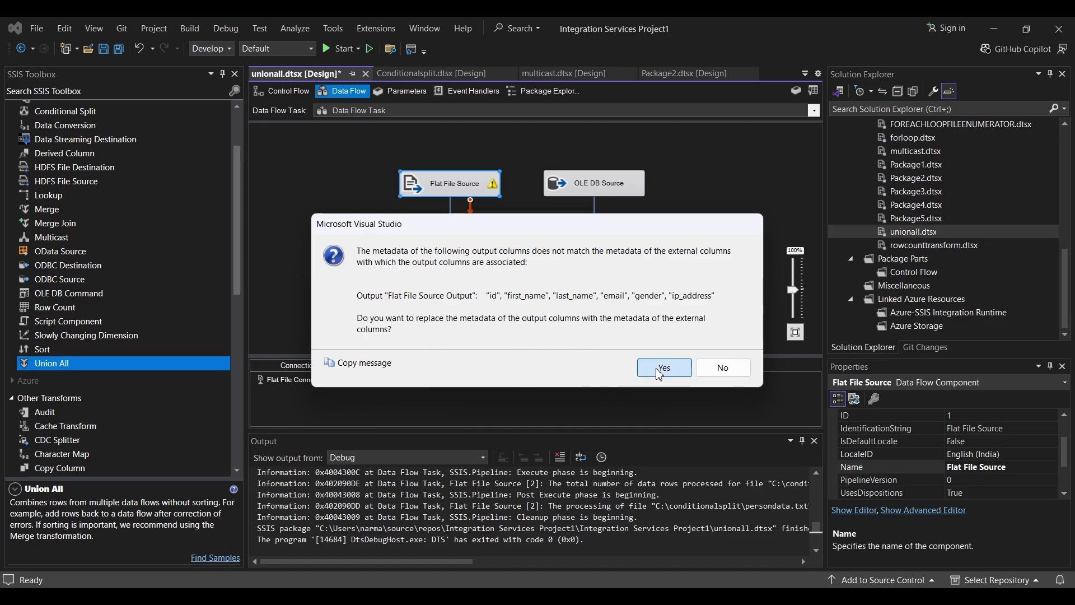
{"action": "left_click", "coordinate": [612, 514]}
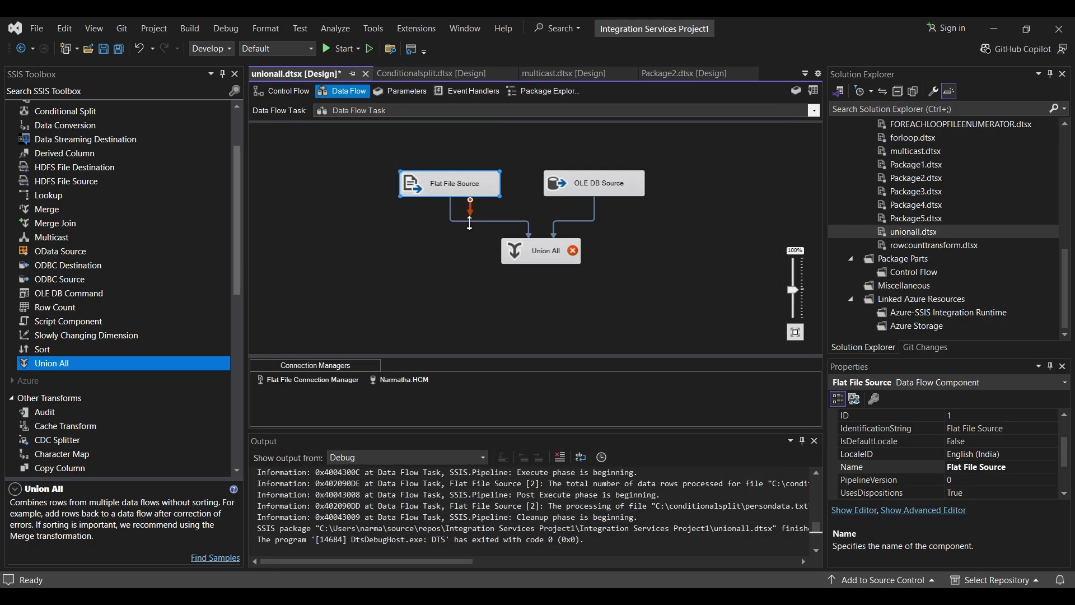
Step: Delete the existing Union All transformation and add a new one in its place below the two sources
{"action": "double_click", "coordinate": [539, 251]}
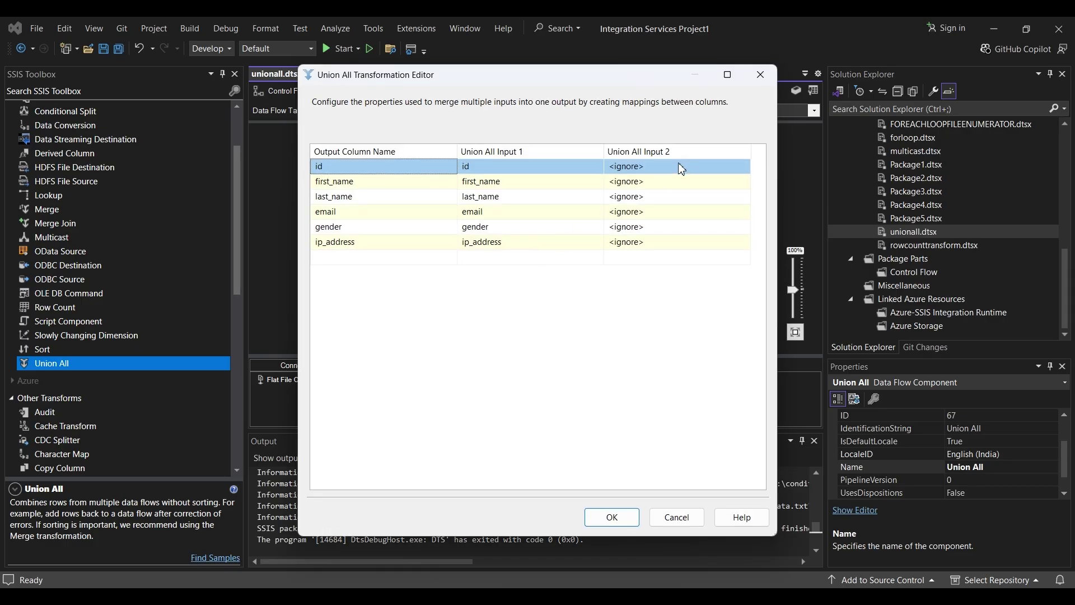
{"action": "left_click", "coordinate": [683, 166]}
{"action": "left_click", "coordinate": [761, 74]}
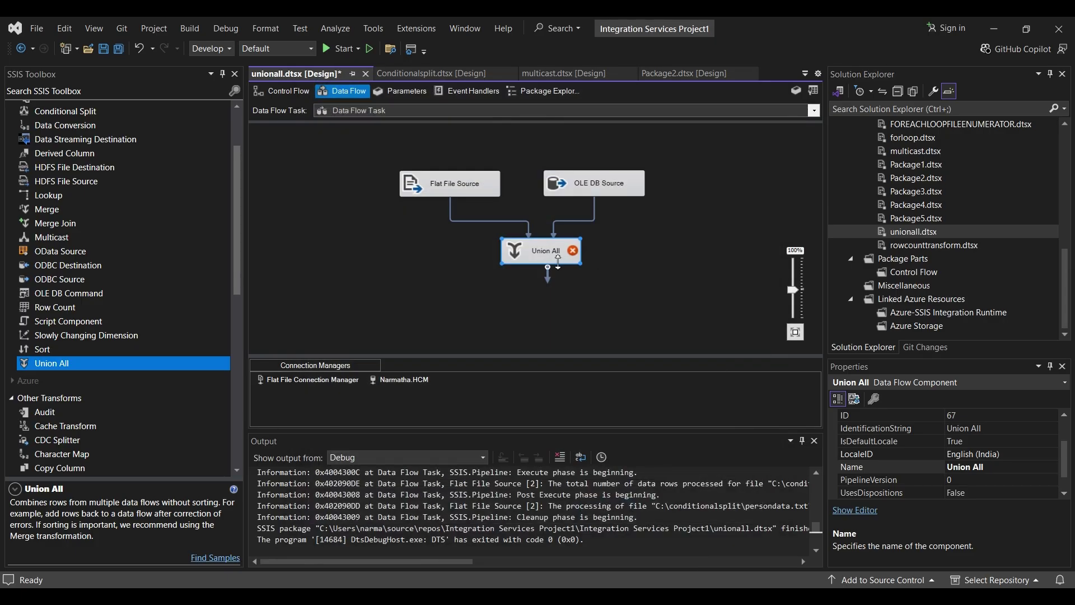
{"action": "key", "text": "Delete"}
{"action": "left_click_drag", "start_coordinate": [66, 364], "coordinate": [514, 261]}
Step: Connect the Flat File Source and the OLE DB Source to the new Union All transformation and accept its column mappings
{"action": "left_click", "coordinate": [473, 183]}
{"action": "left_click_drag", "start_coordinate": [457, 208], "coordinate": [548, 263]}
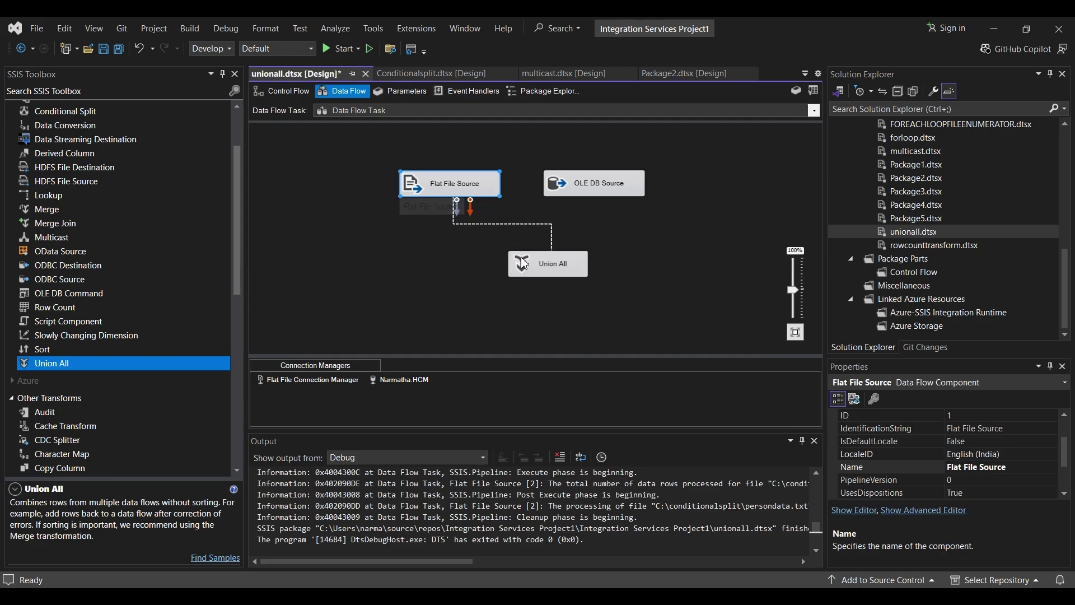
{"action": "left_click", "coordinate": [577, 170]}
{"action": "left_click", "coordinate": [595, 193]}
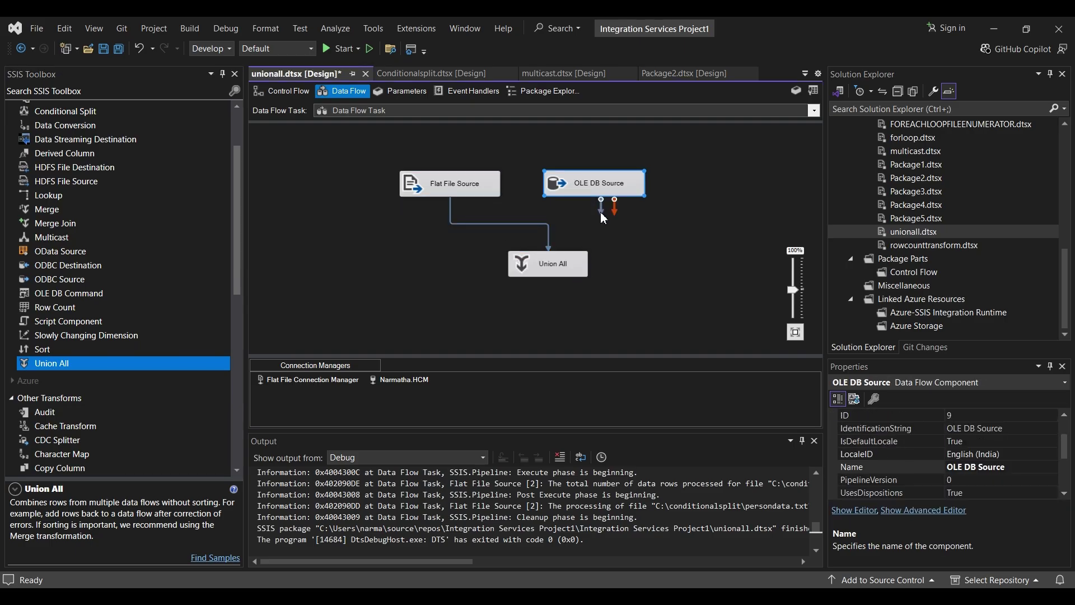
{"action": "left_click_drag", "start_coordinate": [602, 211], "coordinate": [563, 271]}
{"action": "left_click", "coordinate": [569, 270]}
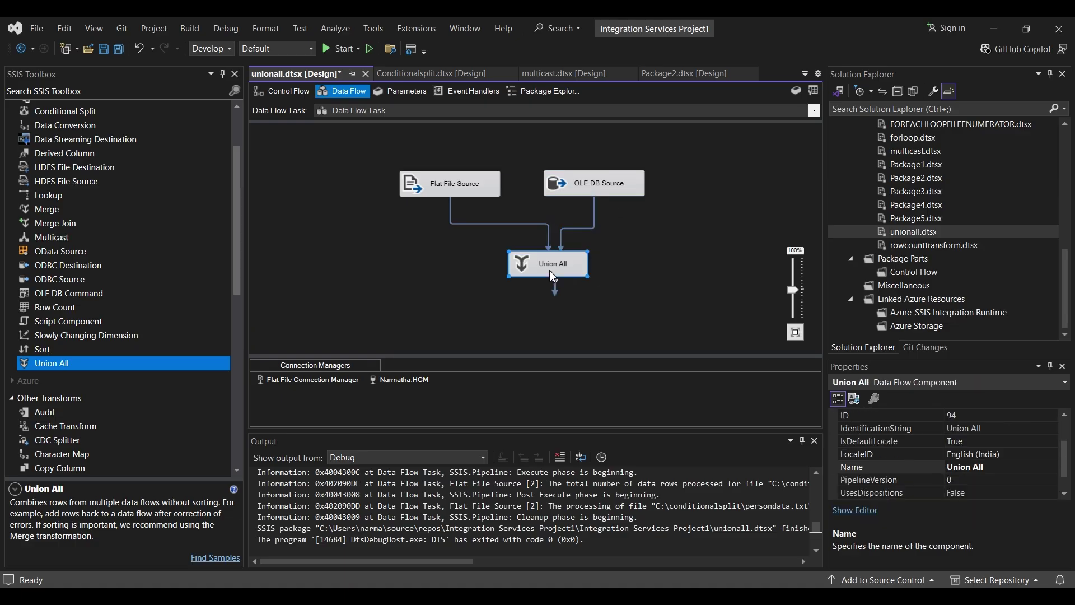
{"action": "double_click", "coordinate": [550, 271]}
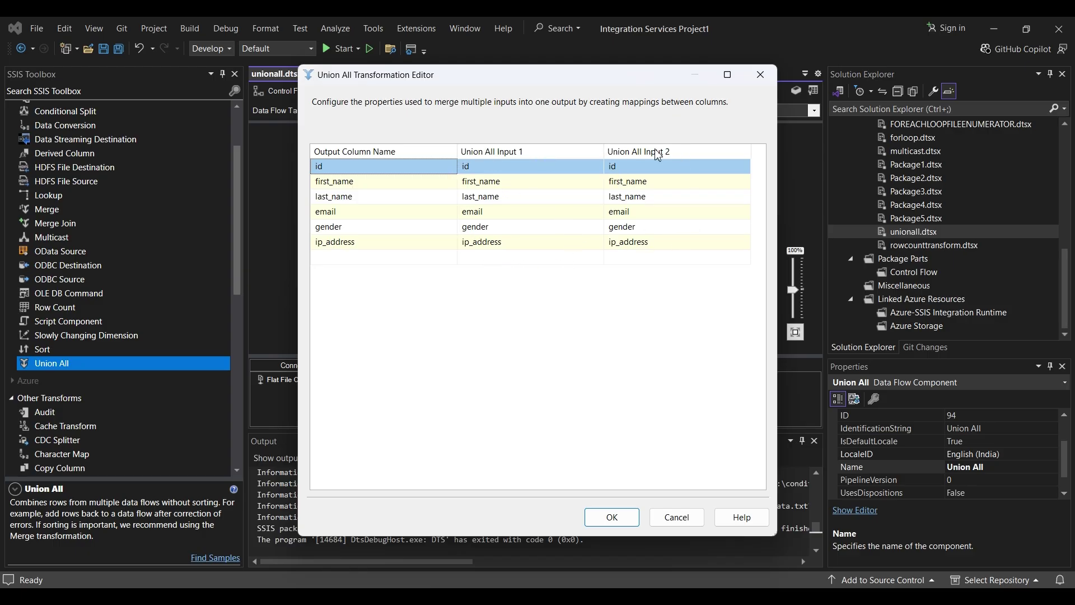
{"action": "left_click", "coordinate": [612, 516]}
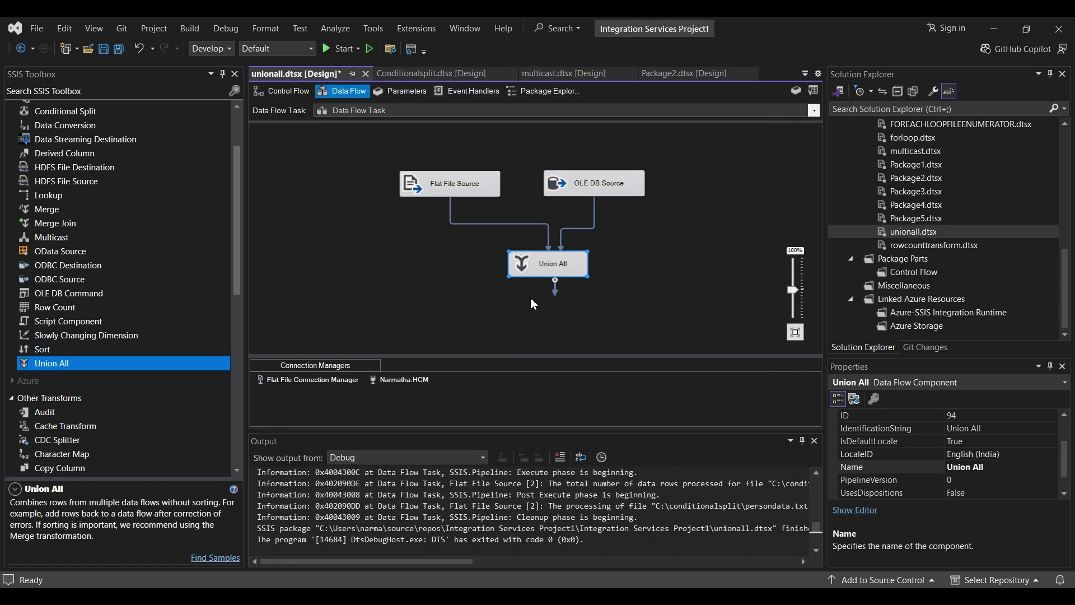
Step: Add an OLE DB Destination below the Union All transformation and connect the Union All output to it
{"action": "scroll", "coordinate": [101, 321], "scroll_direction": "down", "scroll_amount": 6}
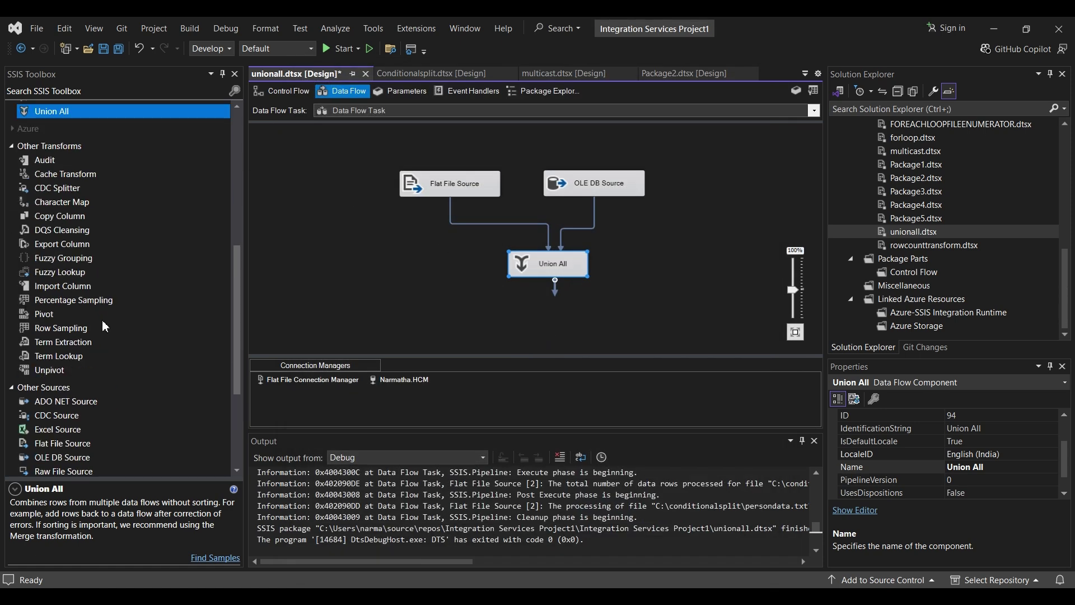
{"action": "scroll", "coordinate": [105, 325], "scroll_direction": "down", "scroll_amount": 4}
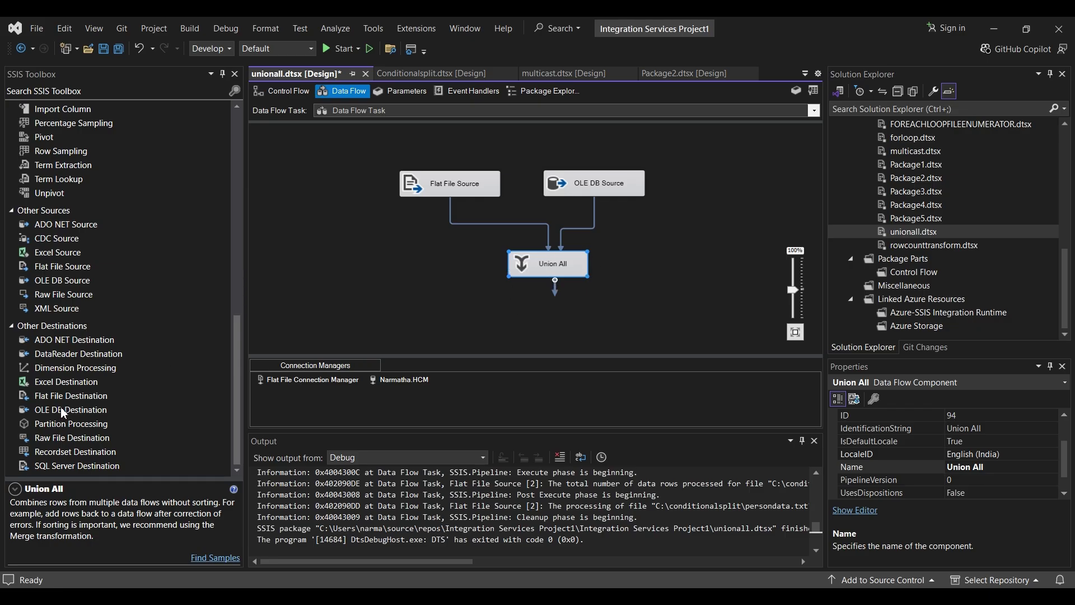
{"action": "left_click_drag", "start_coordinate": [59, 413], "coordinate": [67, 407]}
{"action": "left_click_drag", "start_coordinate": [524, 319], "coordinate": [551, 314]}
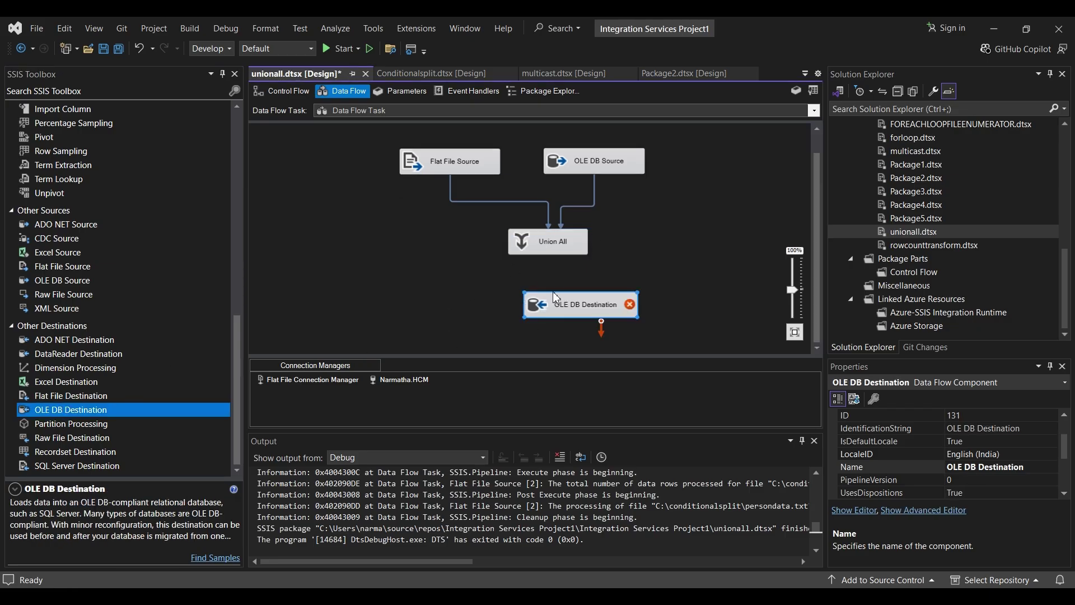
{"action": "left_click", "coordinate": [550, 245]}
{"action": "left_click_drag", "start_coordinate": [555, 267], "coordinate": [569, 312]}
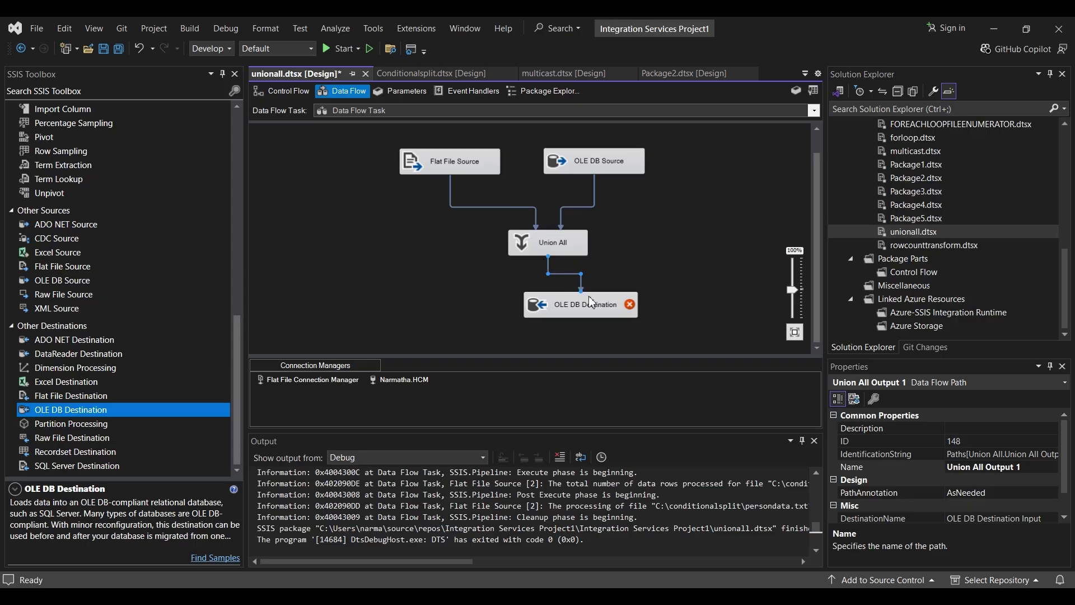
Step: Create a new table named personcombineddump for the OLE DB Destination and accept its column mappings
{"action": "double_click", "coordinate": [581, 309]}
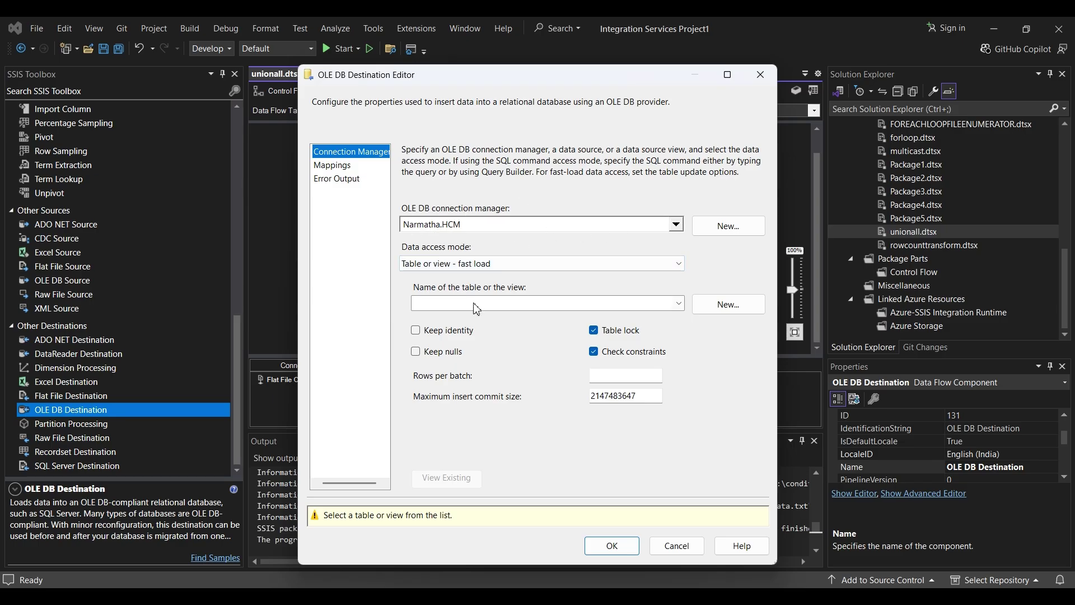
{"action": "left_click", "coordinate": [717, 310]}
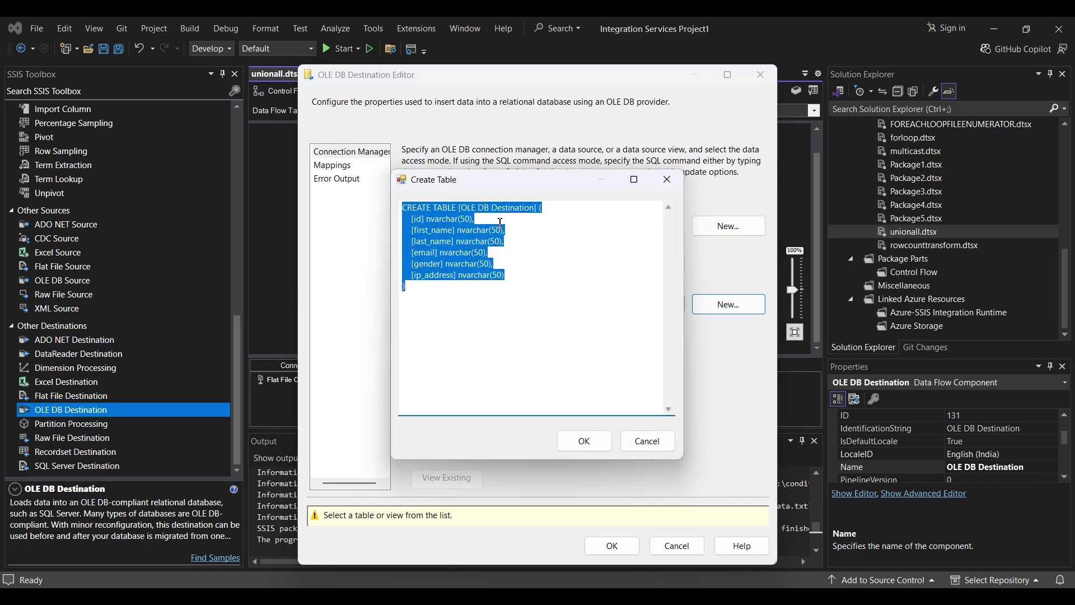
{"action": "left_click_drag", "start_coordinate": [496, 230], "coordinate": [402, 230]}
{"action": "left_click_drag", "start_coordinate": [462, 208], "coordinate": [532, 210]}
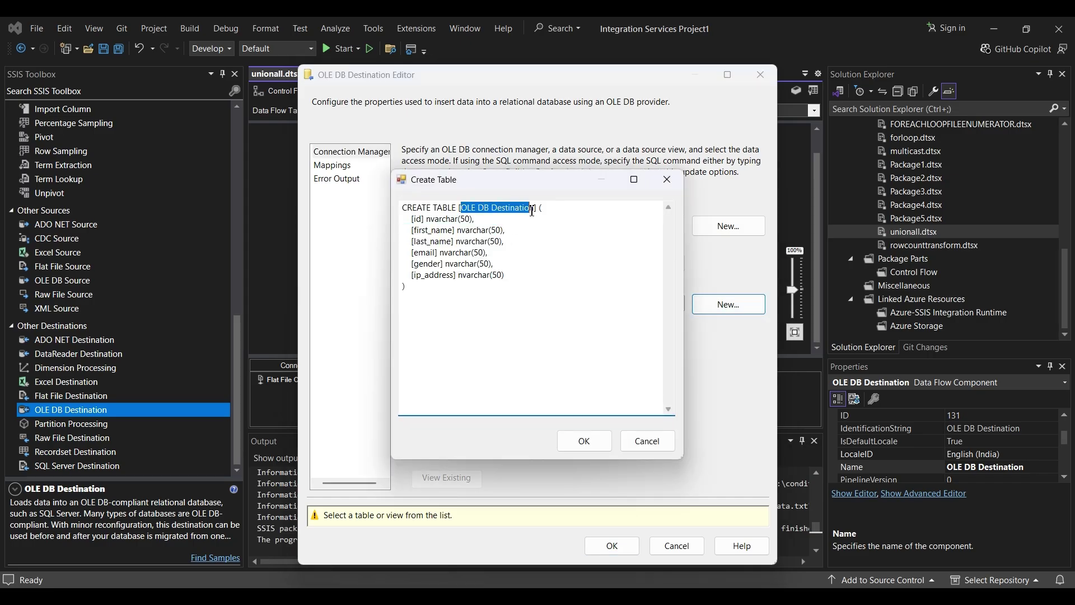
{"action": "type", "text": "personcombineddump"}
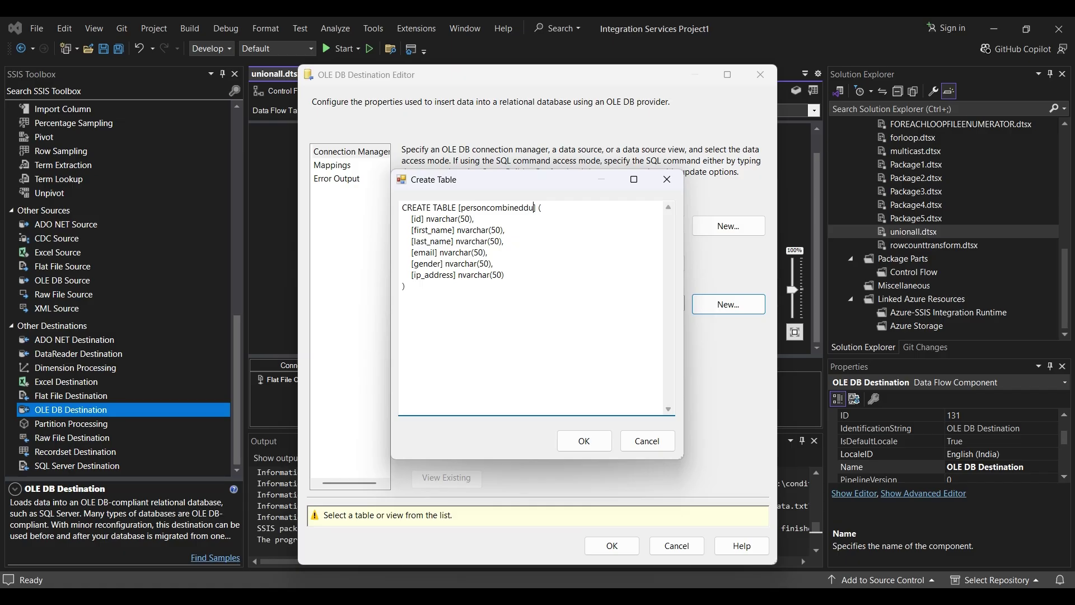
{"action": "left_click", "coordinate": [583, 440]}
{"action": "left_click", "coordinate": [331, 165]}
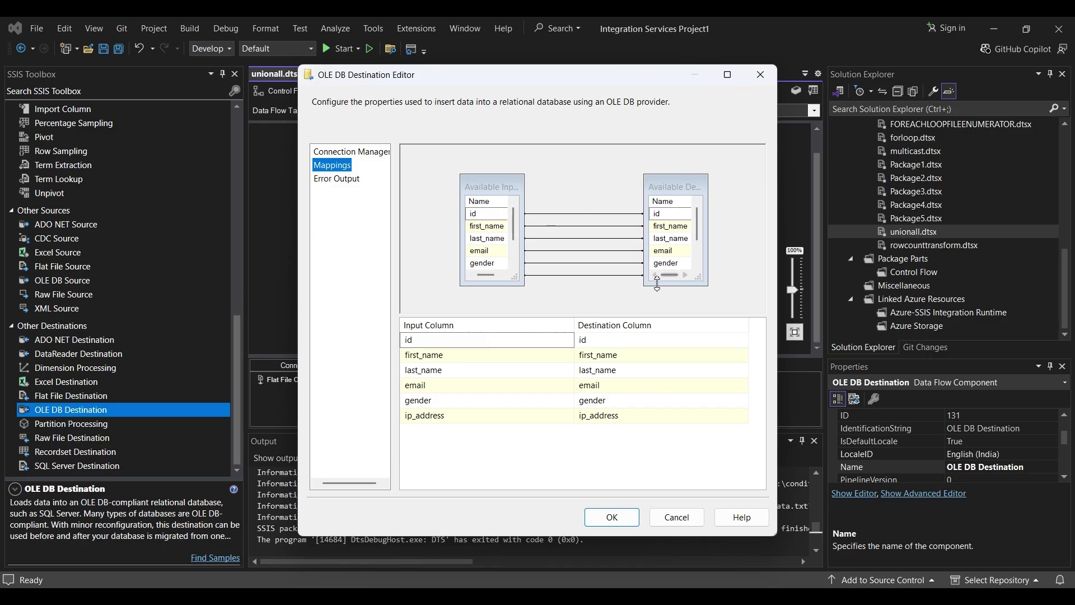
{"action": "left_click", "coordinate": [613, 516]}
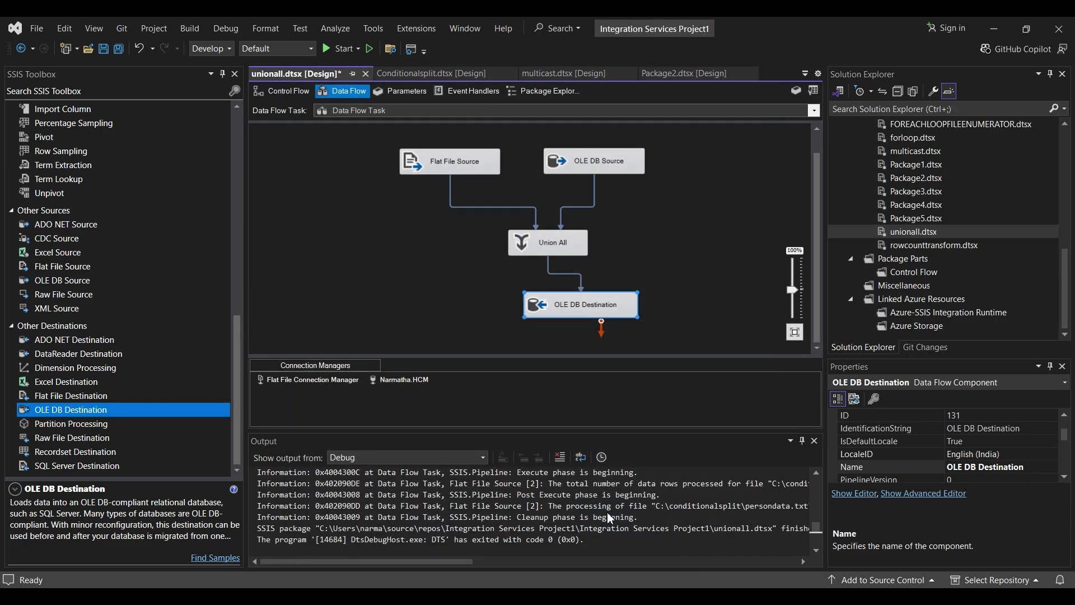
Step: Save the unionall.dtsx package and run it
{"action": "left_click", "coordinate": [361, 253]}
{"action": "left_click", "coordinate": [104, 48]}
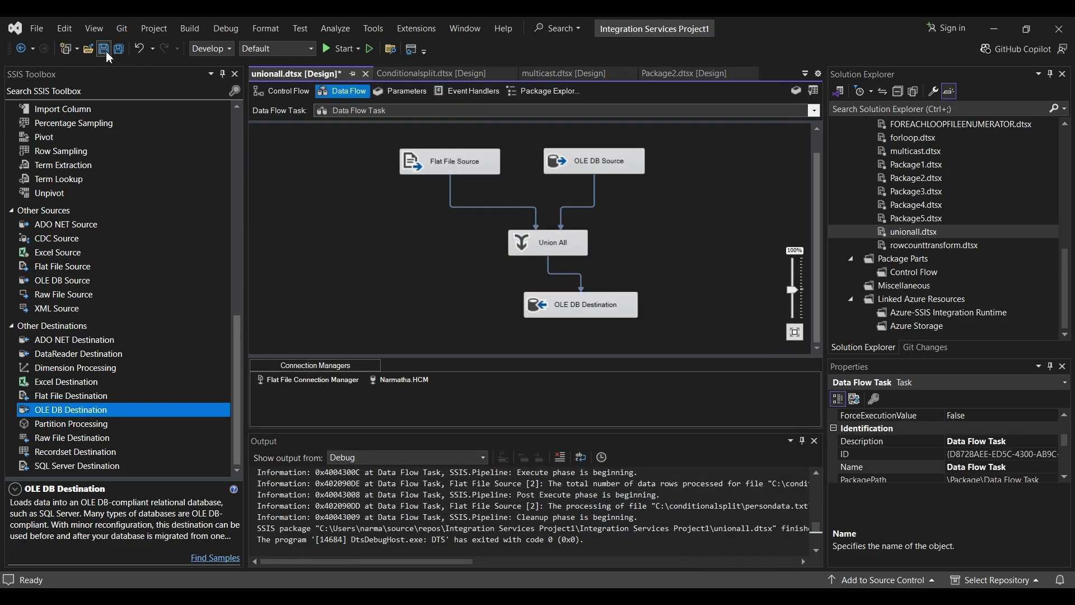
{"action": "left_click", "coordinate": [103, 49]}
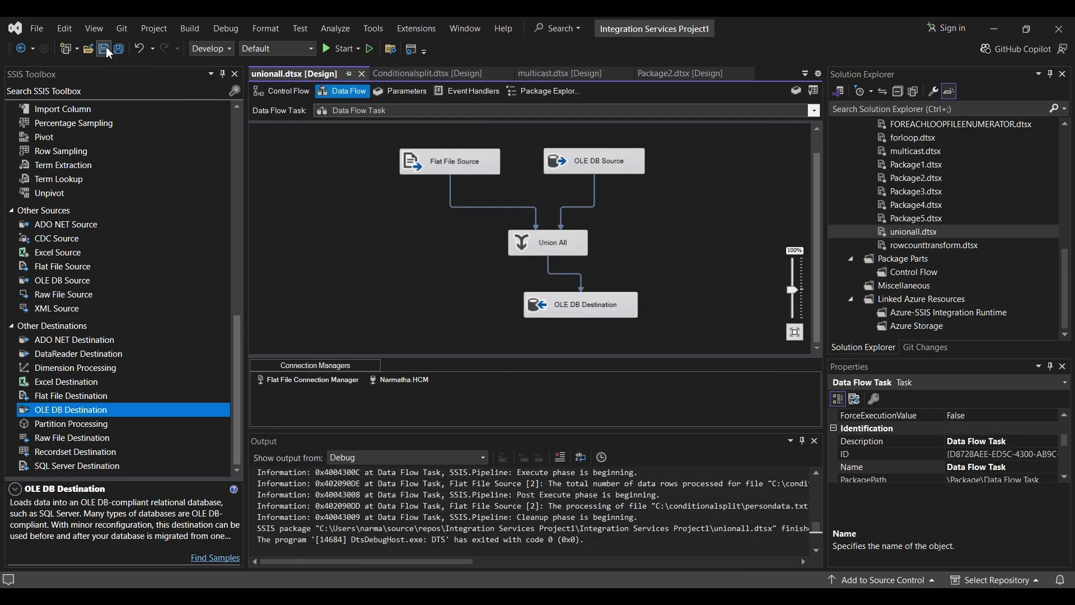
{"action": "left_click", "coordinate": [921, 231]}
{"action": "left_click", "coordinate": [384, 223]}
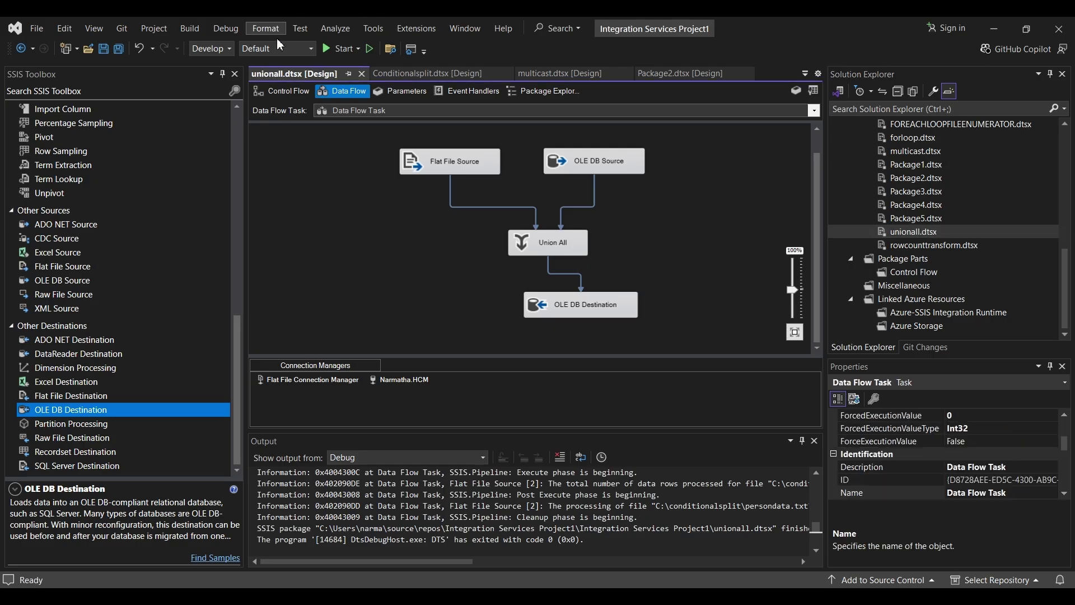
{"action": "left_click", "coordinate": [340, 49]}
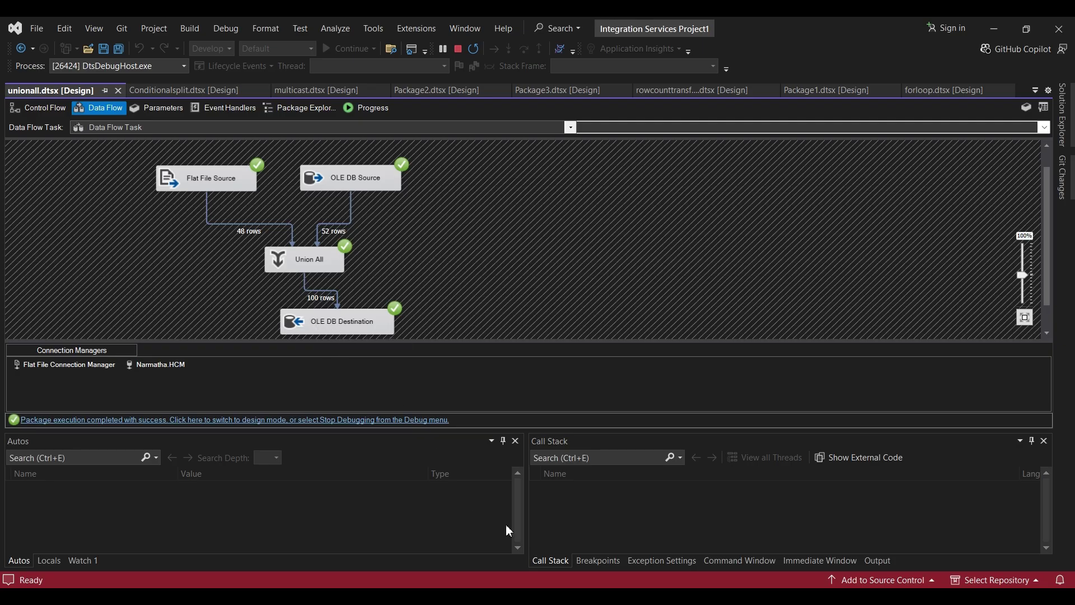
Step: Switch to SQL Server Management Studio and refresh the list of tables in the HCM database
{"action": "key", "text": "alt+Tab"}
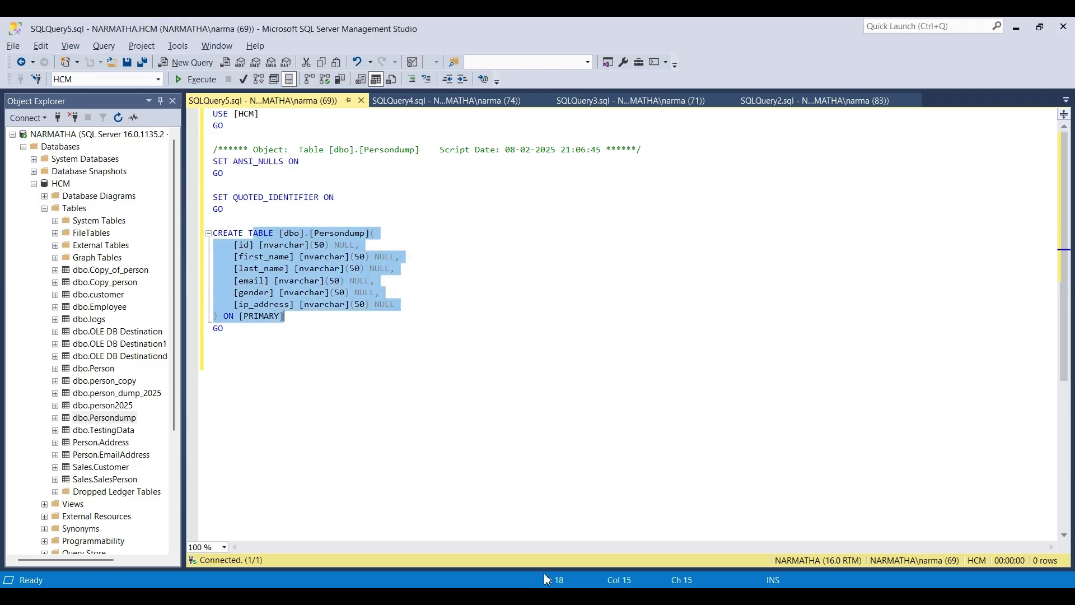
{"action": "right_click", "coordinate": [80, 199]}
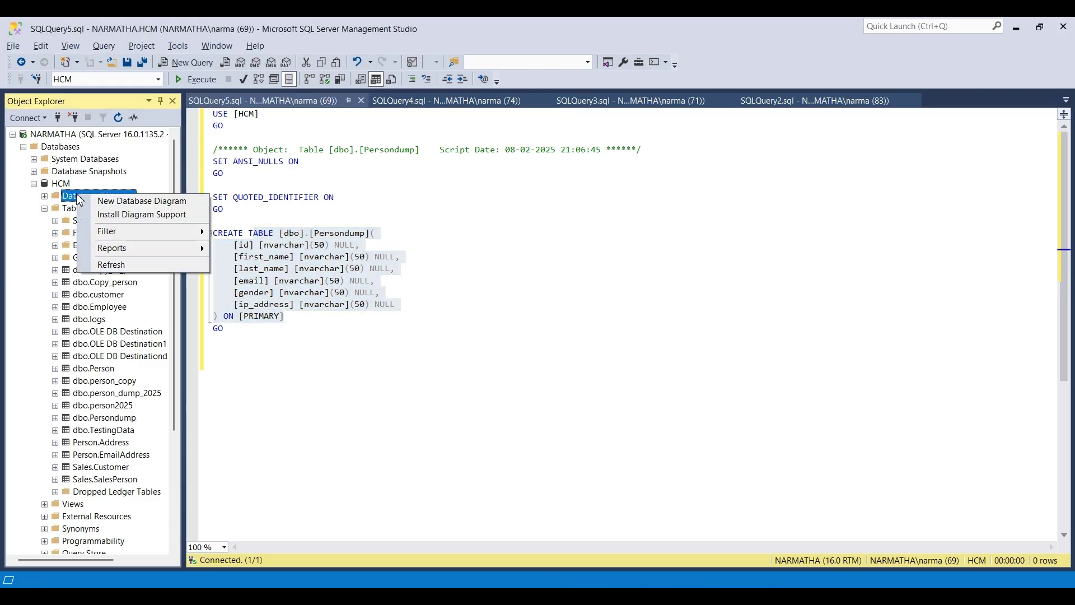
{"action": "left_click", "coordinate": [79, 370]}
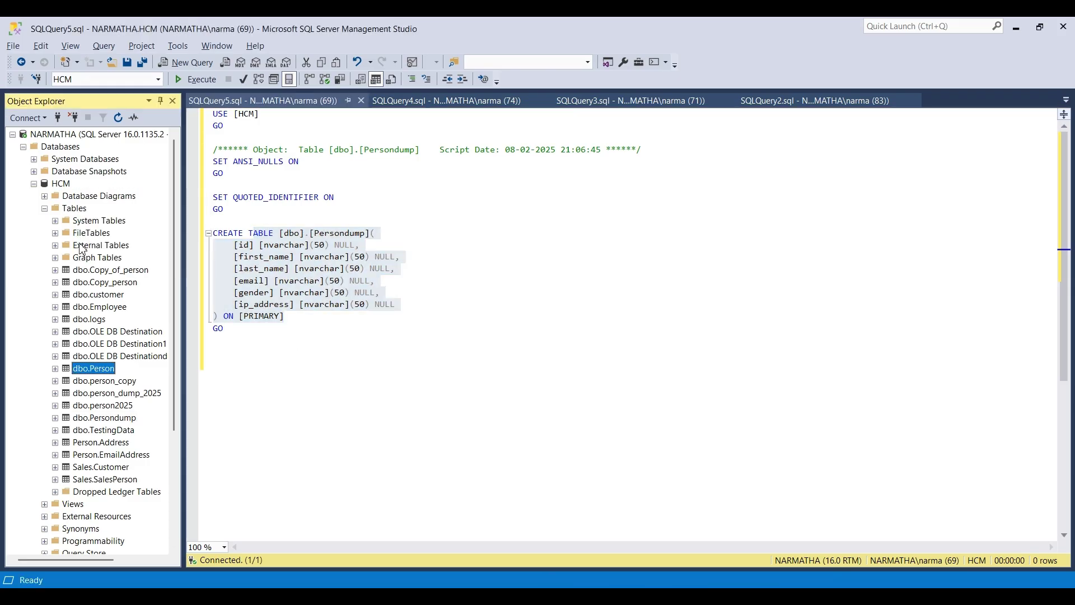
{"action": "right_click", "coordinate": [75, 209]}
{"action": "left_click", "coordinate": [122, 280]}
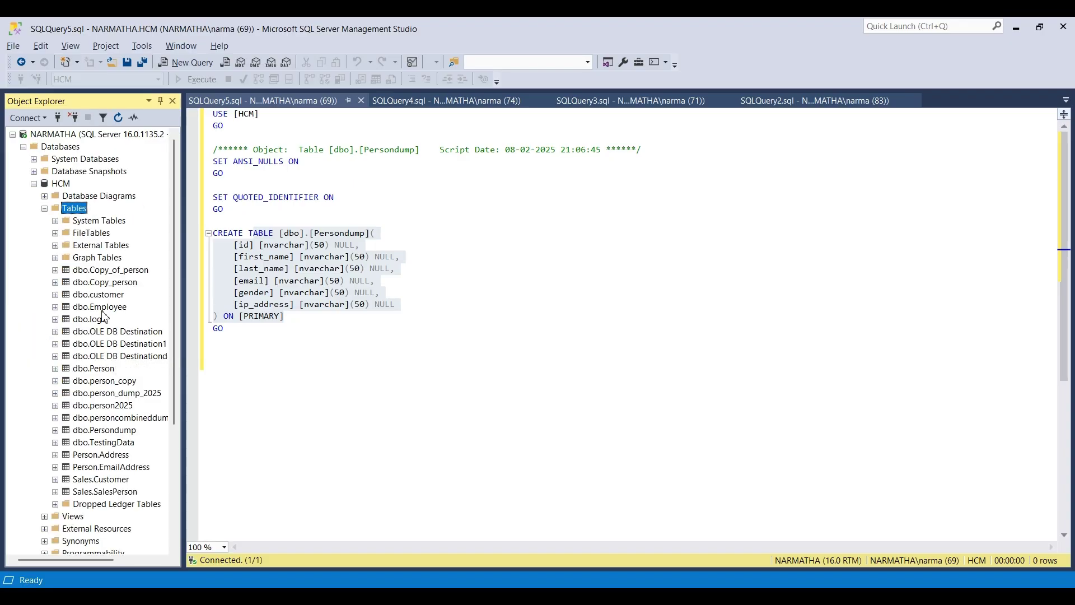
Step: Select the top 1000 rows of the dbo.personcombineddump table and review the returned records through to the last row
{"action": "right_click", "coordinate": [127, 419]}
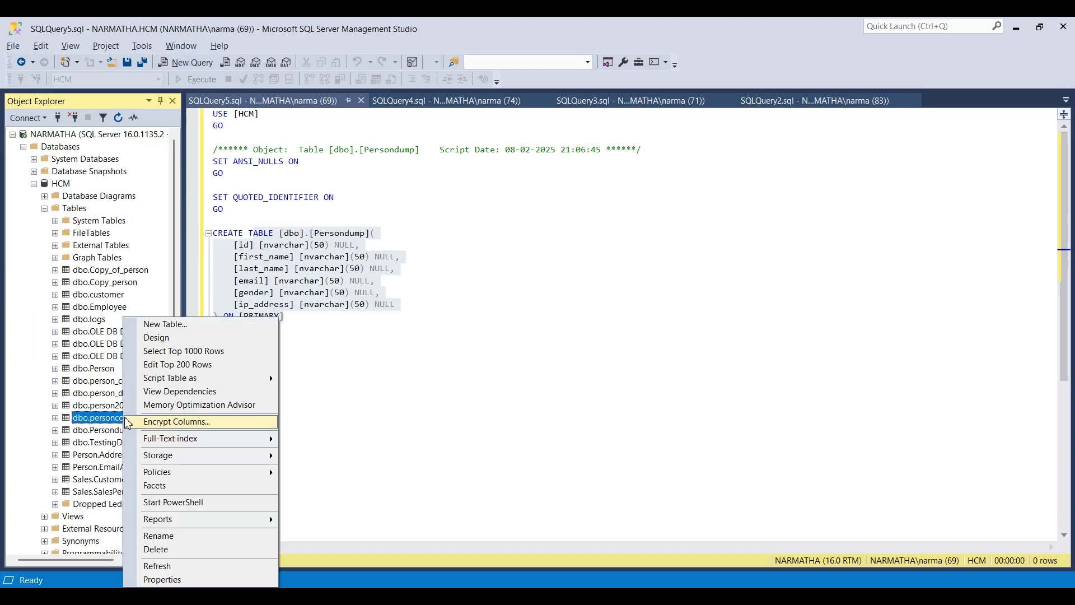
{"action": "left_click", "coordinate": [218, 359]}
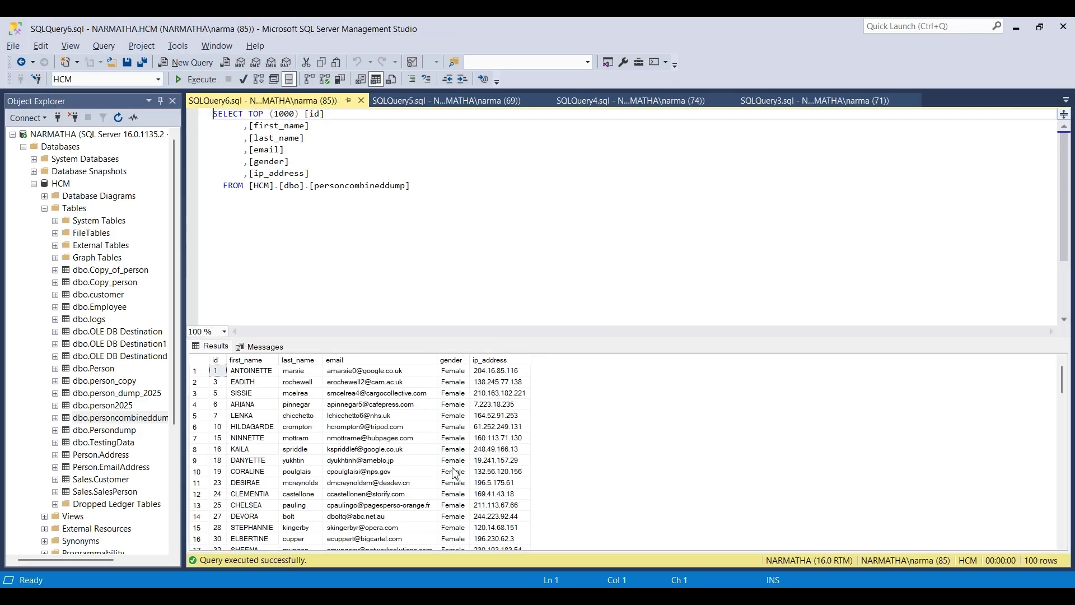
{"action": "scroll", "coordinate": [453, 439], "scroll_direction": "down", "scroll_amount": 5}
{"action": "scroll", "coordinate": [452, 440], "scroll_direction": "down", "scroll_amount": 20}
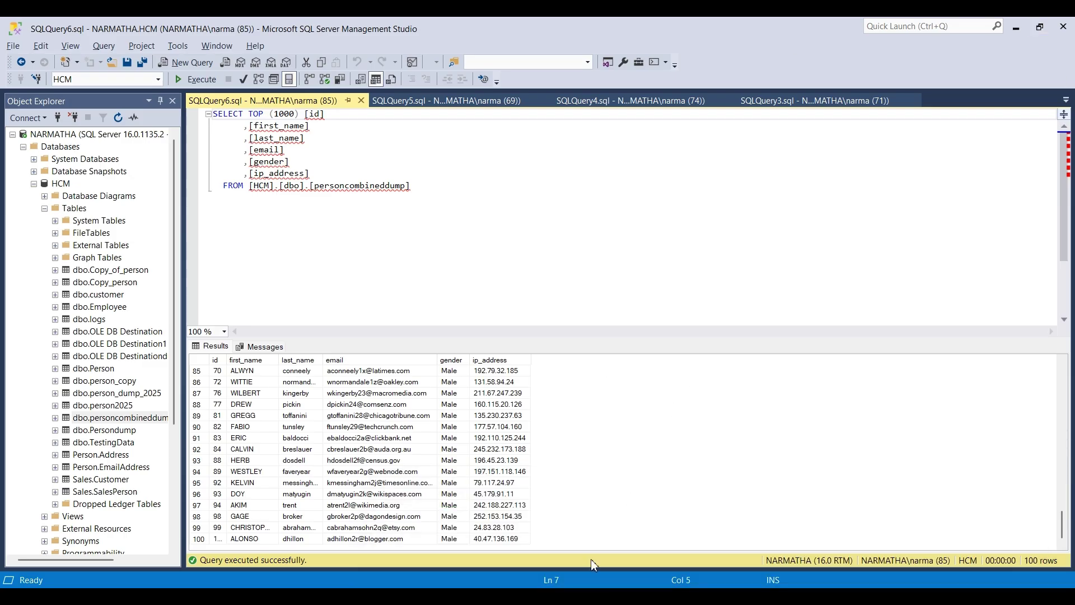
Step: Switch back to the Integration Services project in Visual Studio and stop debugging the unionall.dtsx package
{"action": "left_click", "coordinate": [591, 526]}
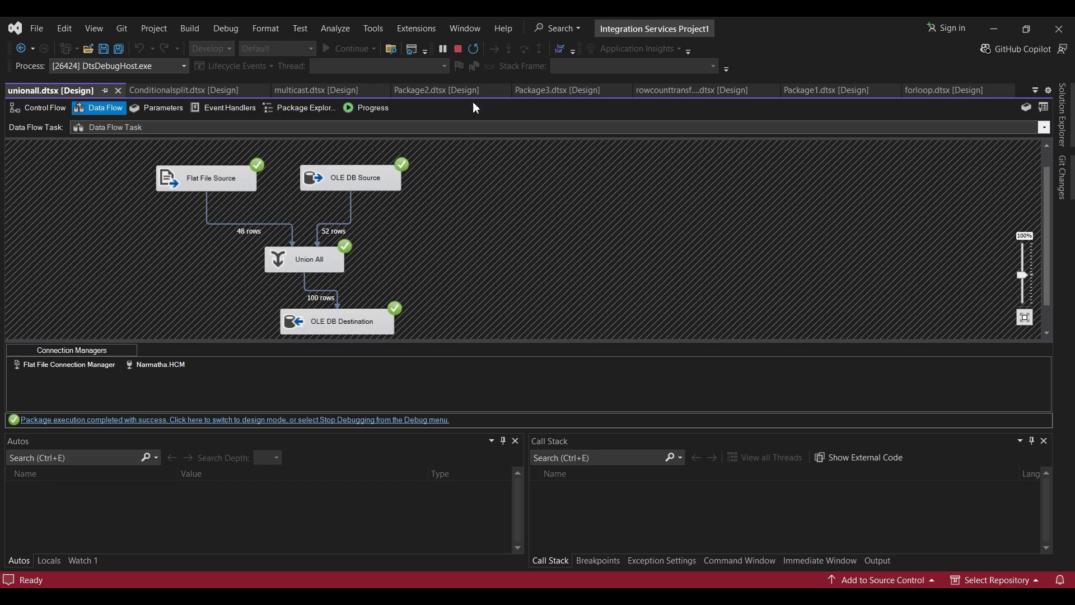
{"action": "left_click", "coordinate": [464, 49]}
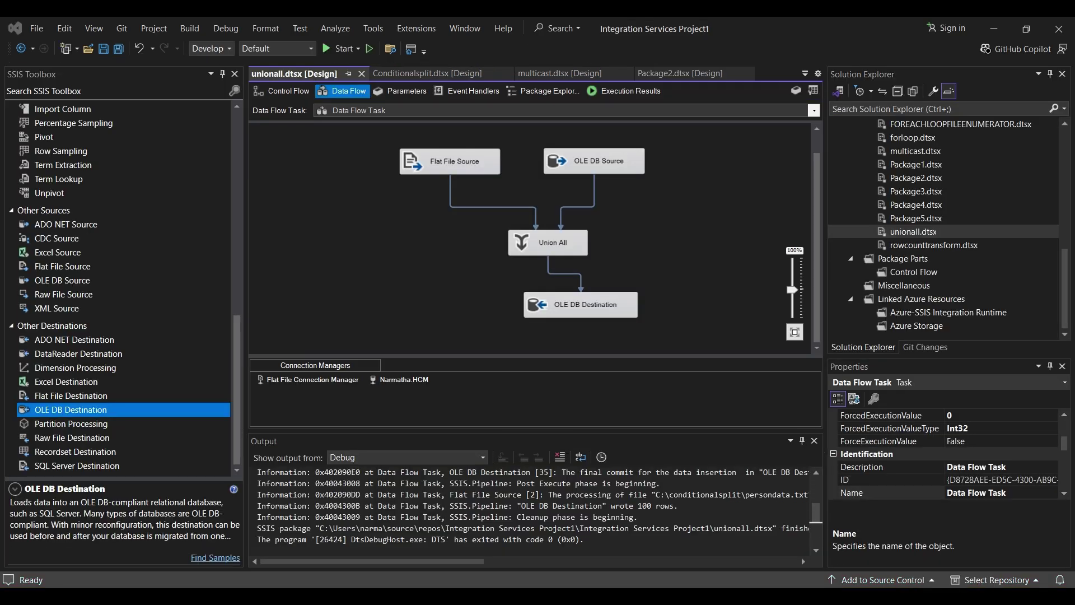